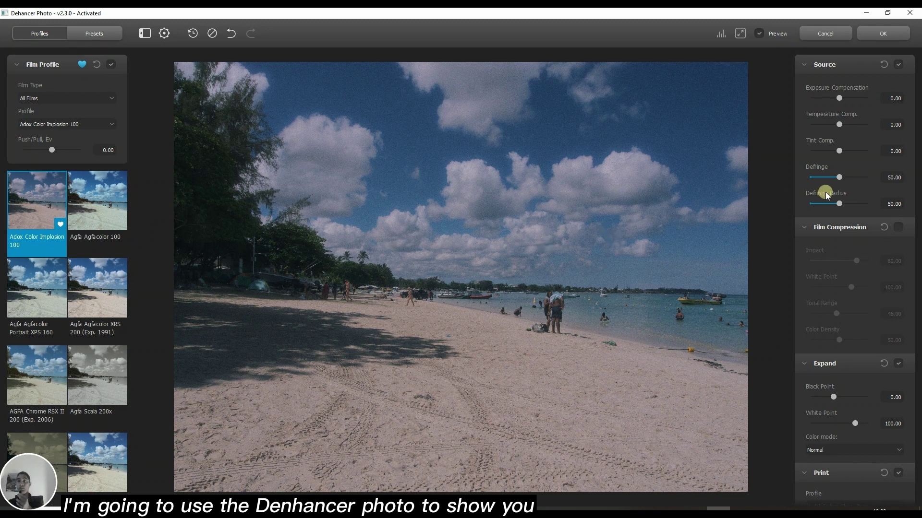
- Apply the Kodak Ektar 100 film profile to the beach photo
{"action": "scroll", "coordinate": [839, 157], "scroll_direction": "down", "scroll_amount": 8}
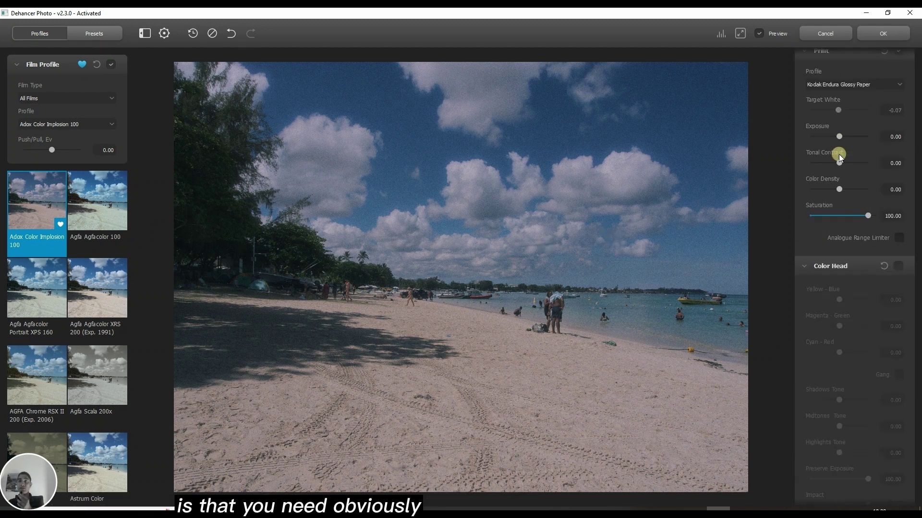
{"action": "scroll", "coordinate": [839, 157], "scroll_direction": "up", "scroll_amount": 8}
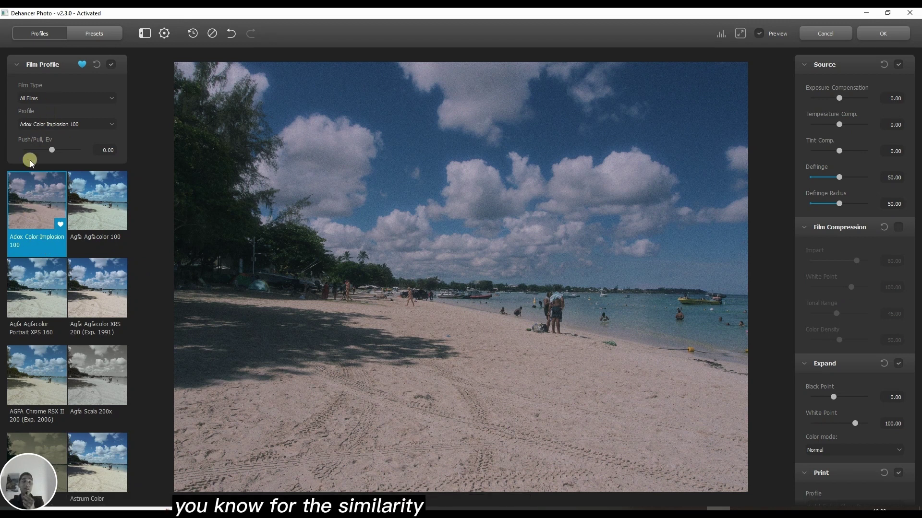
{"action": "scroll", "coordinate": [41, 316], "scroll_direction": "down", "scroll_amount": 6}
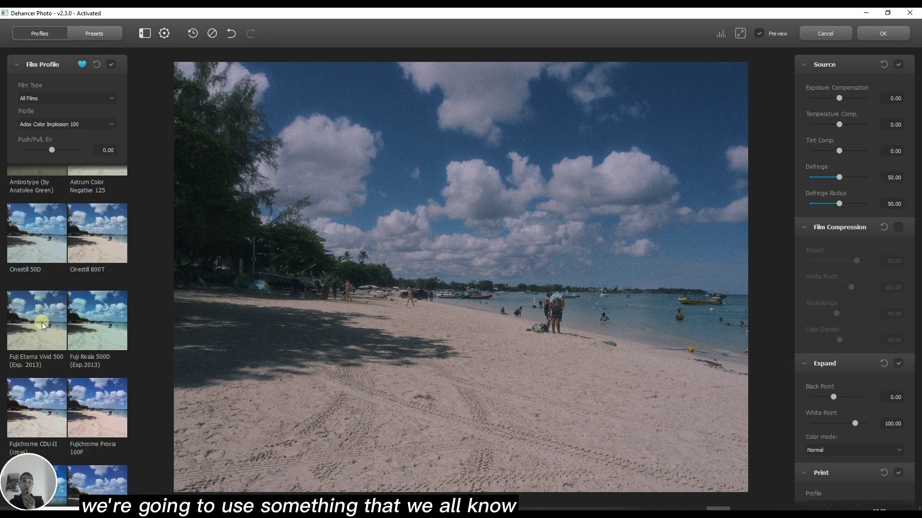
{"action": "scroll", "coordinate": [62, 323], "scroll_direction": "down", "scroll_amount": 2}
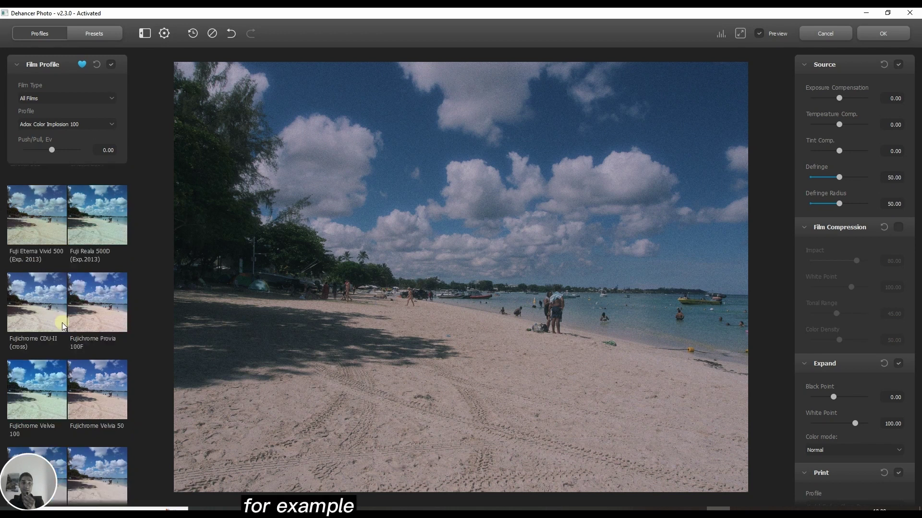
{"action": "scroll", "coordinate": [72, 345], "scroll_direction": "down", "scroll_amount": 2}
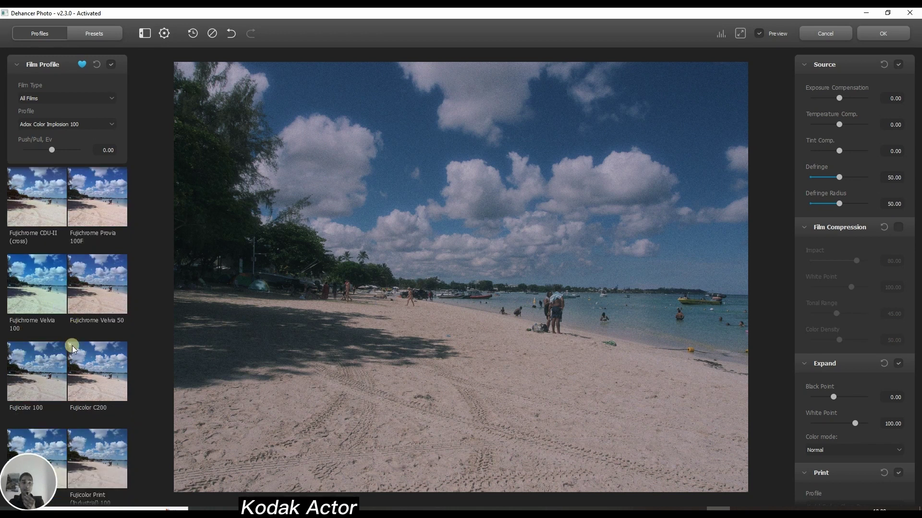
{"action": "scroll", "coordinate": [72, 345], "scroll_direction": "down", "scroll_amount": 12}
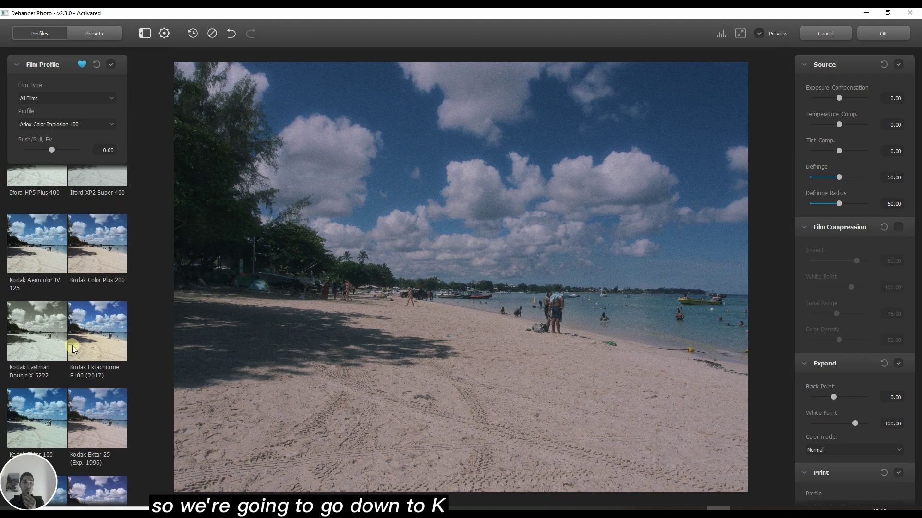
{"action": "left_click", "coordinate": [28, 429]}
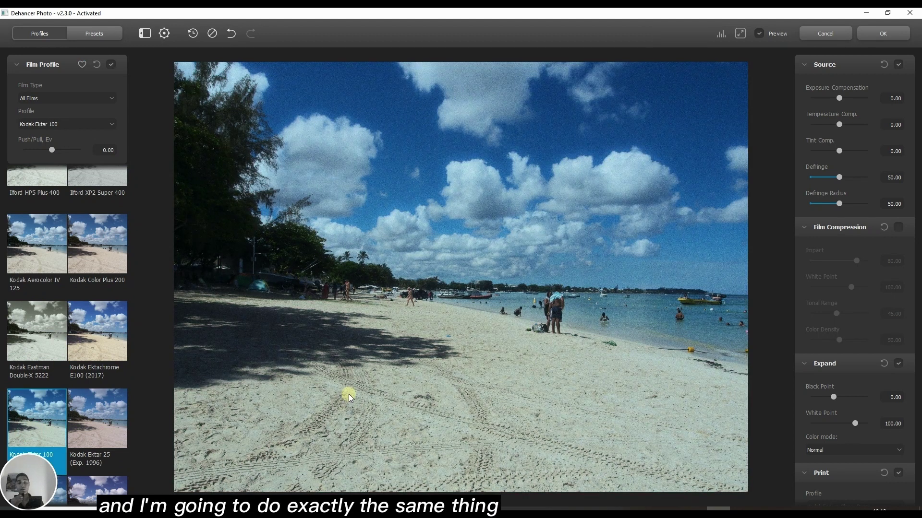
- Switch to DxO FilmPack, apply the Kodak Ektar 100 color rendering to the same photo, and close the film description
{"action": "key", "text": "alt+Tab"}
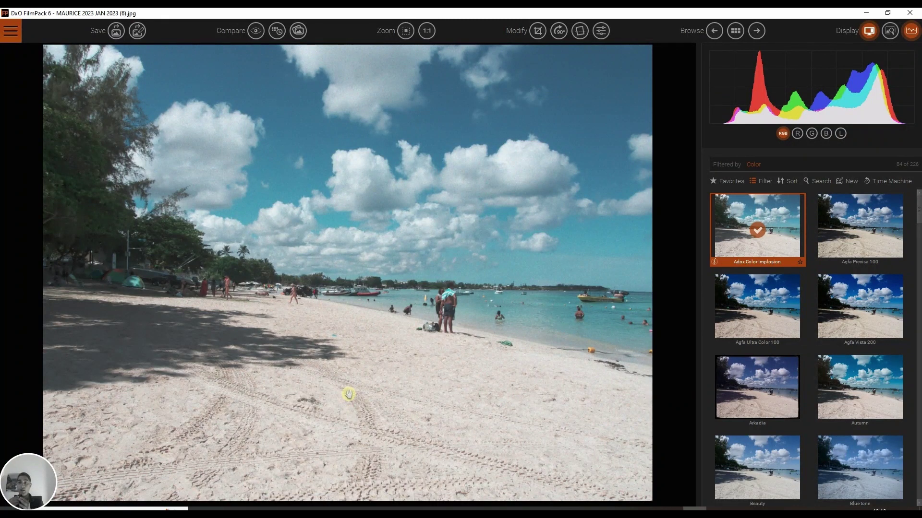
{"action": "scroll", "coordinate": [787, 369], "scroll_direction": "down", "scroll_amount": 10}
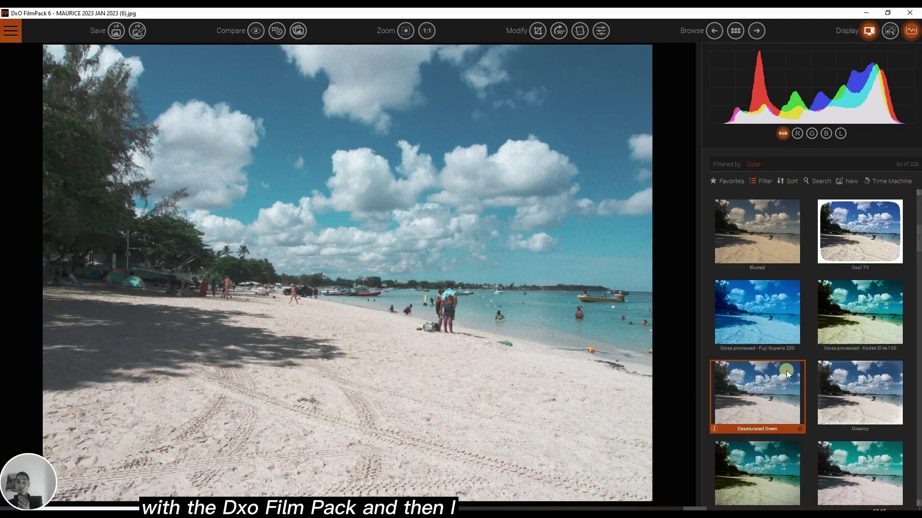
{"action": "left_click", "coordinate": [787, 371]}
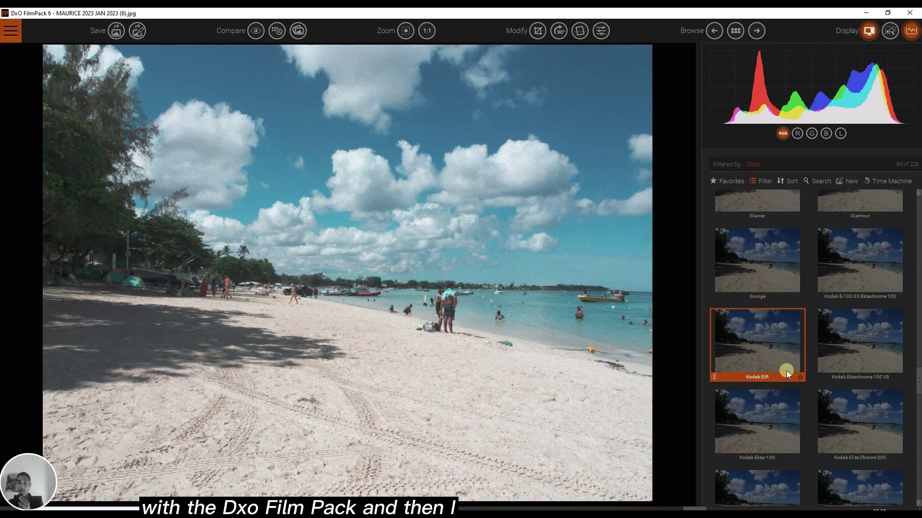
{"action": "scroll", "coordinate": [910, 398], "scroll_direction": "down", "scroll_amount": 5}
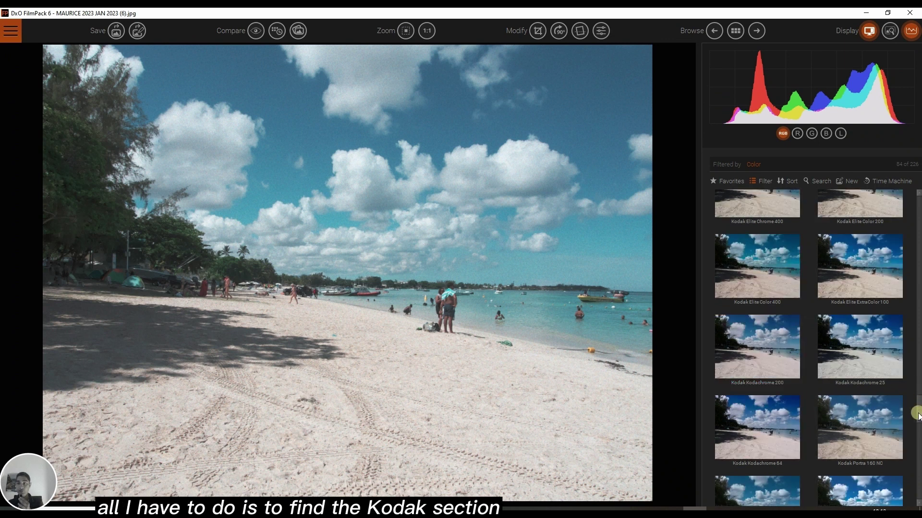
{"action": "left_click_drag", "start_coordinate": [917, 413], "coordinate": [916, 397]}
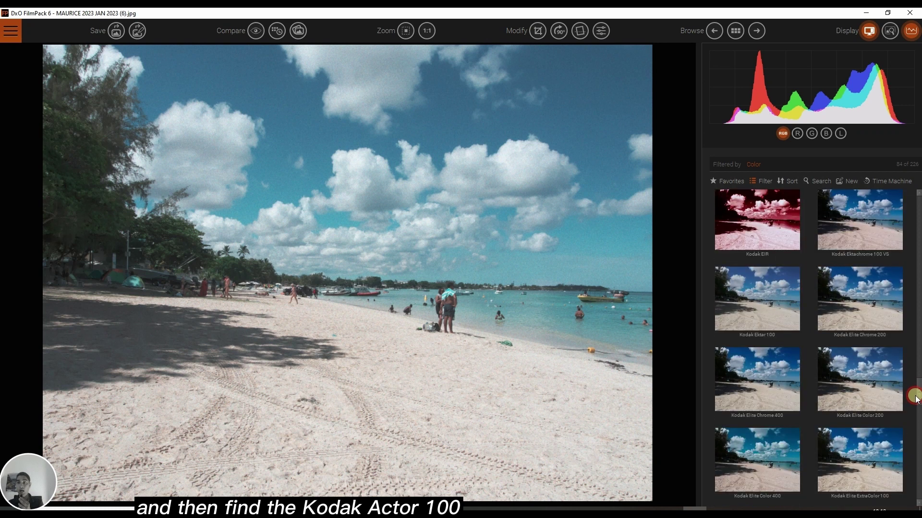
{"action": "left_click", "coordinate": [788, 295]}
{"action": "left_click", "coordinate": [767, 296]}
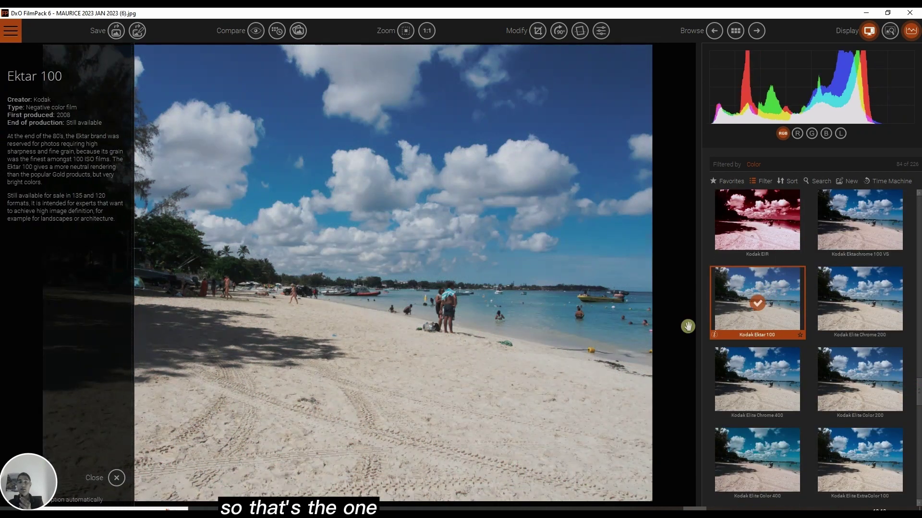
{"action": "left_click", "coordinate": [115, 478]}
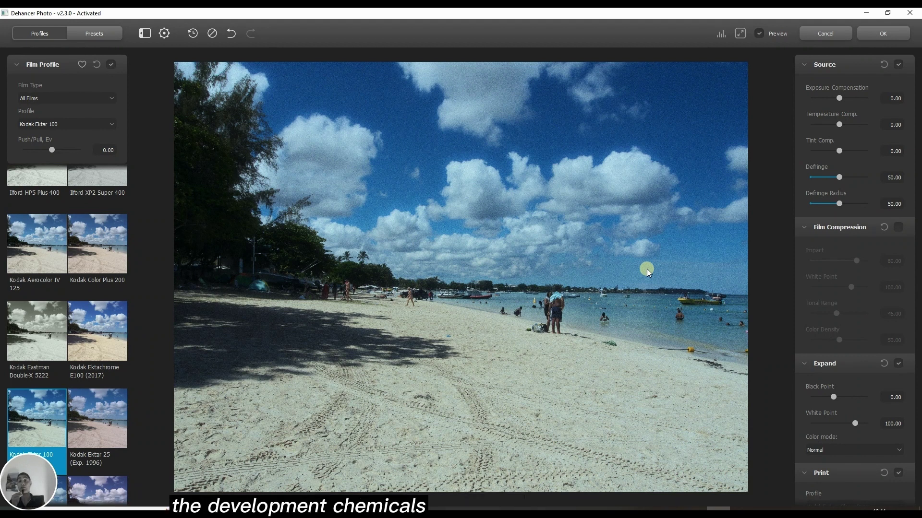
- Compare the Ektar 100 renderings in DxO FilmPack and Dehancer Photo, then check the Dehancer image with Film Grain off and on
{"action": "key", "text": "alt+Tab"}
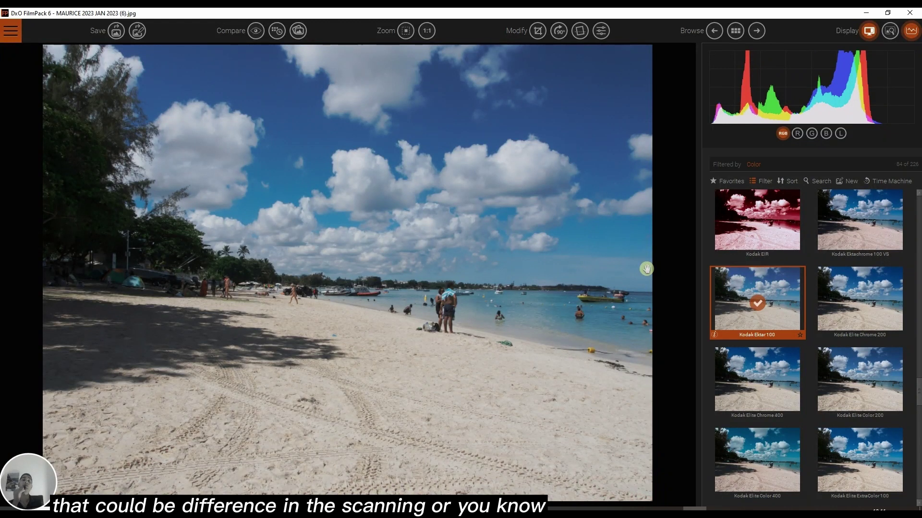
{"action": "key", "text": "alt+Tab"}
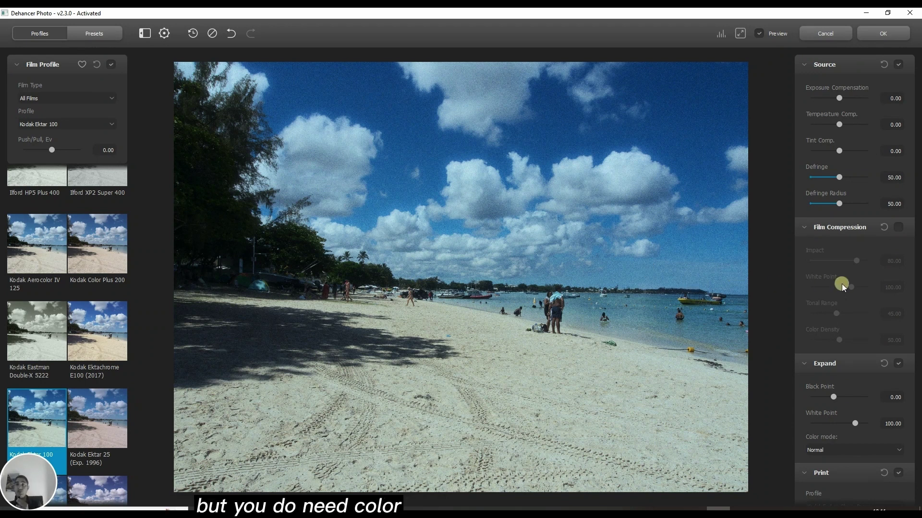
{"action": "scroll", "coordinate": [829, 259], "scroll_direction": "down", "scroll_amount": 5}
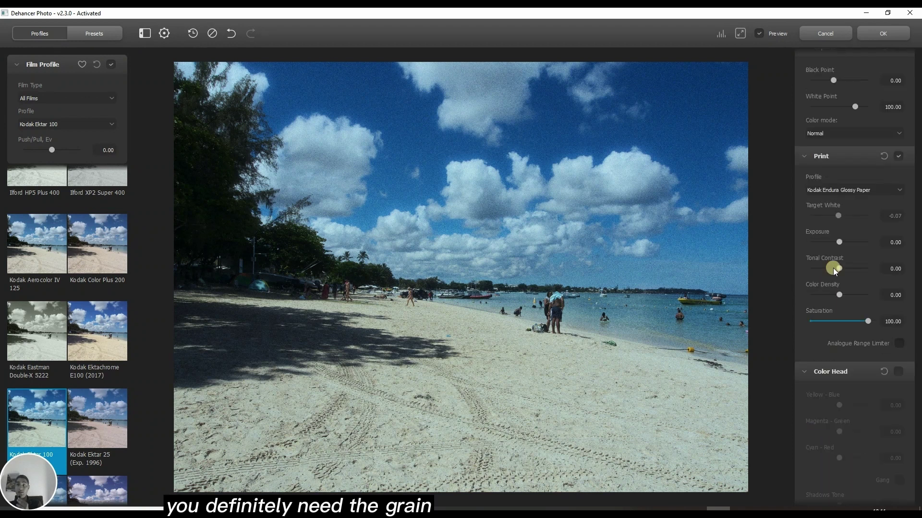
{"action": "scroll", "coordinate": [834, 266], "scroll_direction": "down", "scroll_amount": 5}
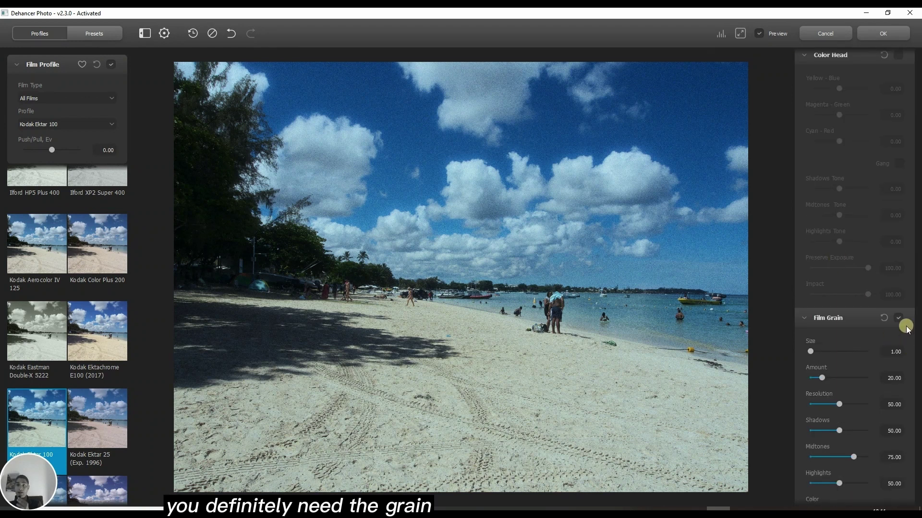
{"action": "left_click", "coordinate": [898, 320]}
{"action": "left_click", "coordinate": [899, 321]}
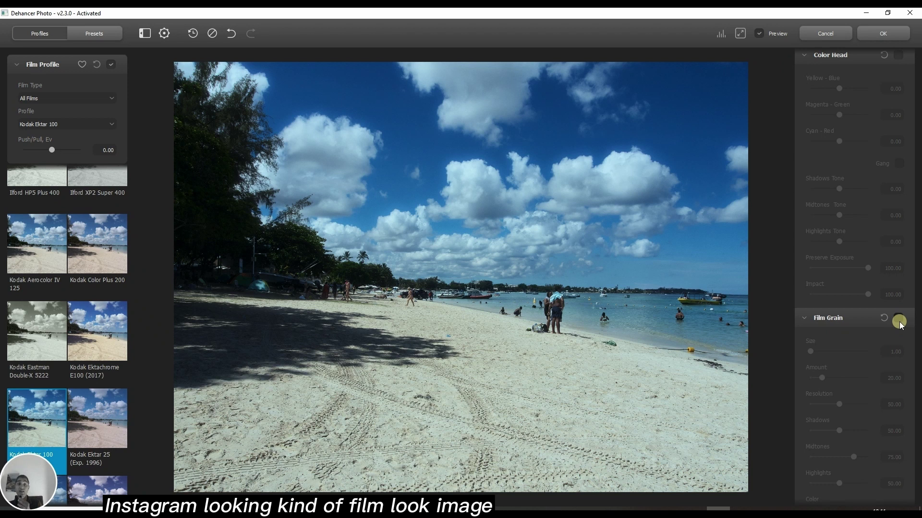
{"action": "left_click", "coordinate": [898, 320]}
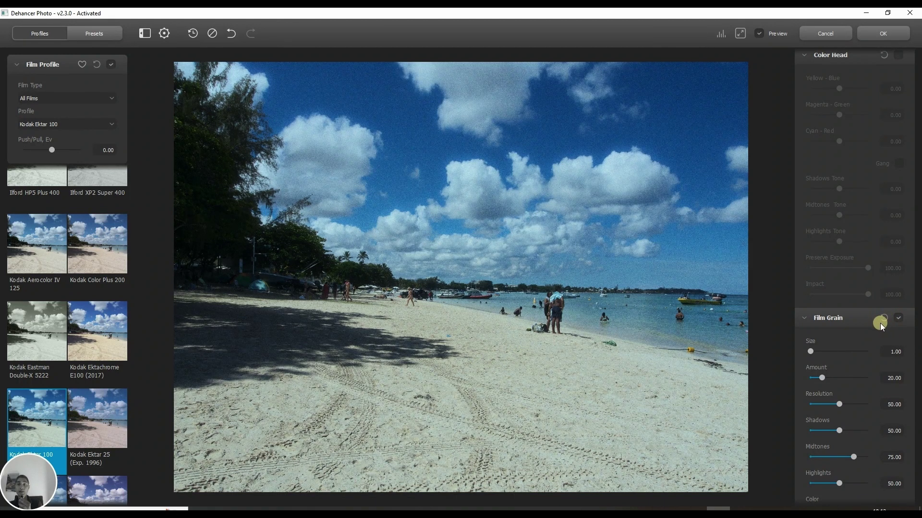
- Compare the beach photo with Bloom off and on, both close up and zoomed out, leaving Bloom enabled
{"action": "scroll", "coordinate": [881, 326], "scroll_direction": "down", "scroll_amount": 6}
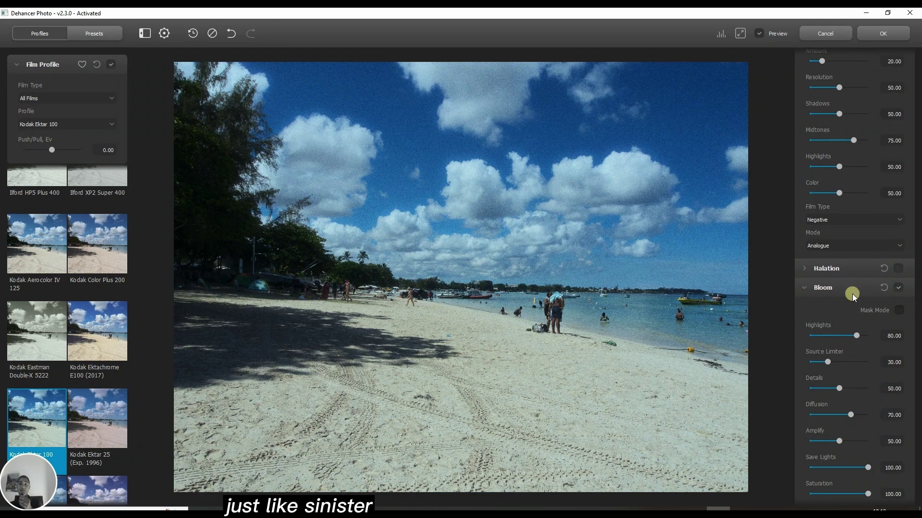
{"action": "left_click", "coordinate": [898, 288]}
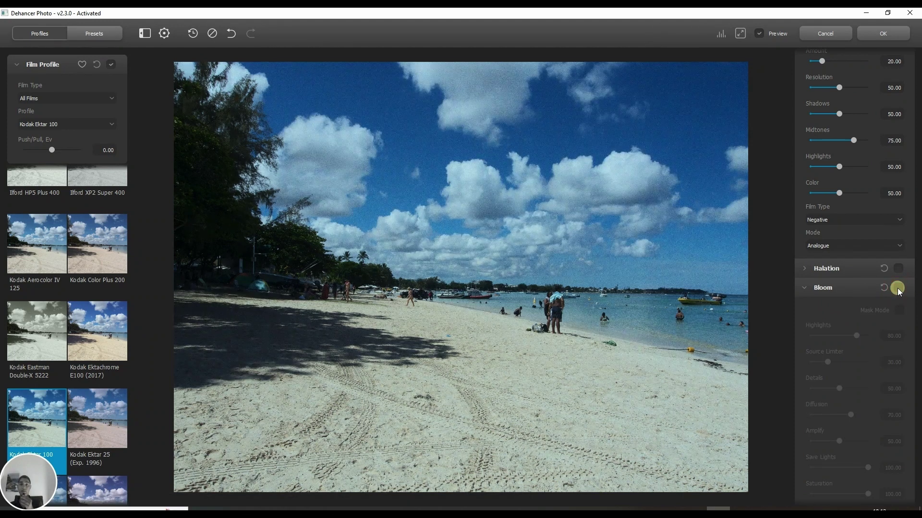
{"action": "scroll", "coordinate": [528, 311], "scroll_direction": "up", "scroll_amount": 2}
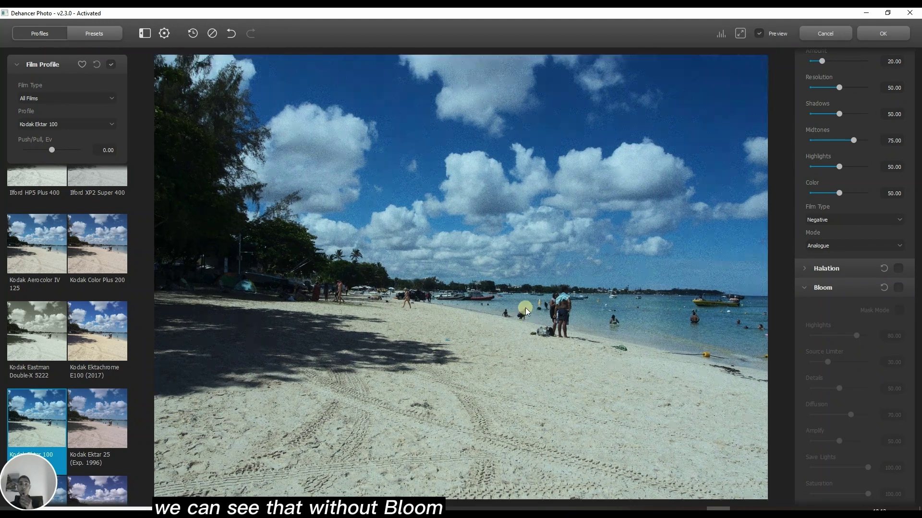
{"action": "scroll", "coordinate": [526, 311], "scroll_direction": "up", "scroll_amount": 2}
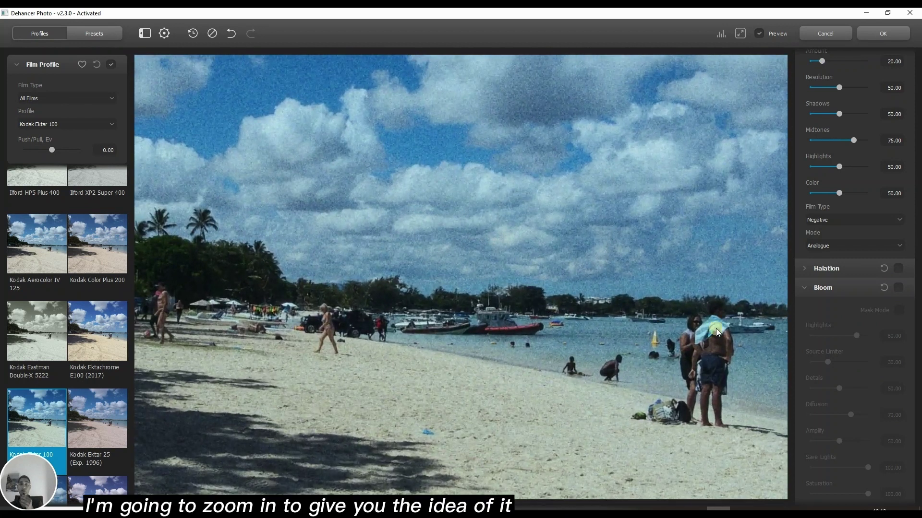
{"action": "left_click", "coordinate": [897, 288]}
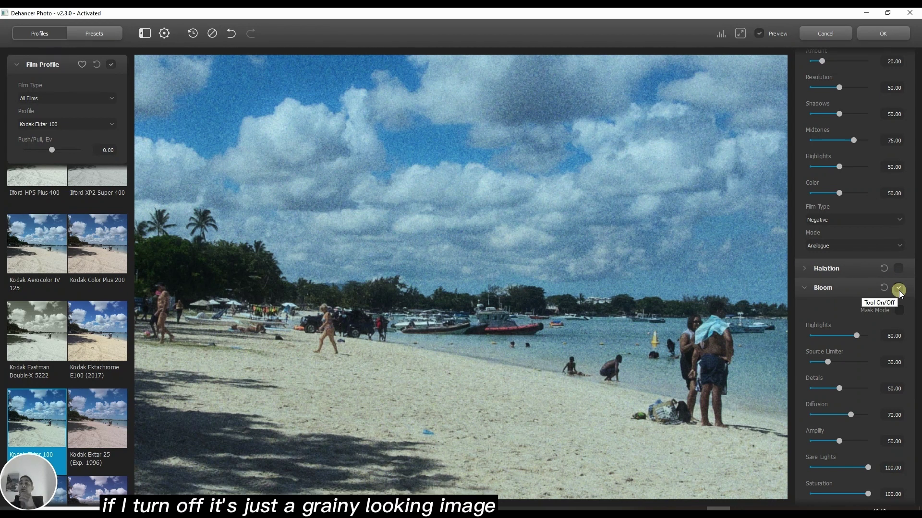
{"action": "left_click", "coordinate": [898, 290]}
{"action": "scroll", "coordinate": [501, 282], "scroll_direction": "down", "scroll_amount": 5}
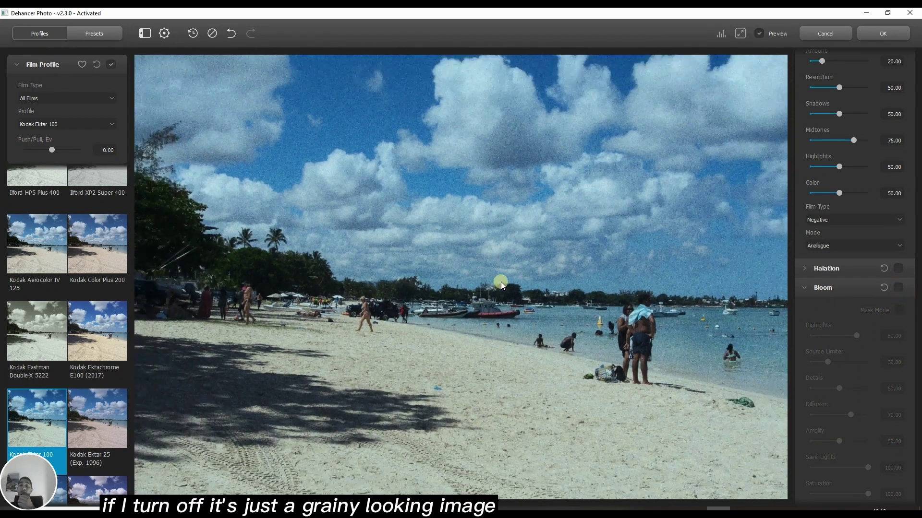
{"action": "scroll", "coordinate": [500, 282], "scroll_direction": "down", "scroll_amount": 4}
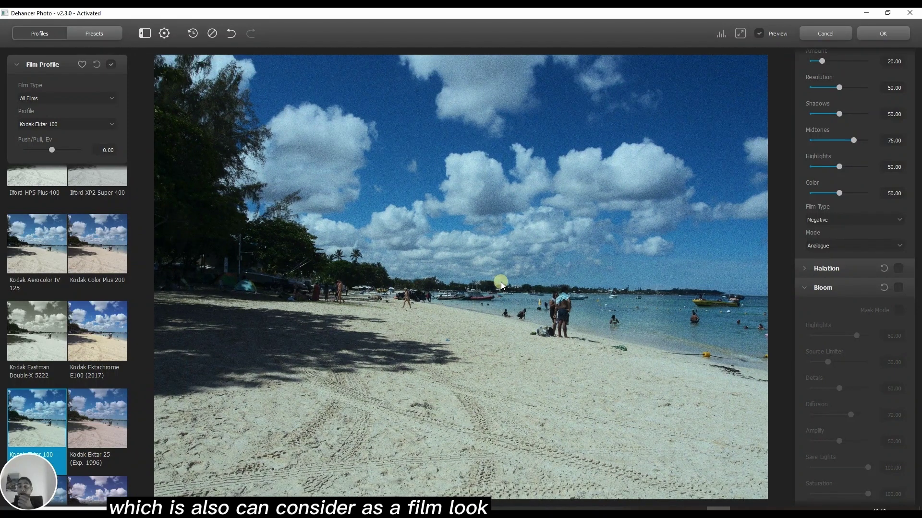
{"action": "left_click", "coordinate": [896, 289]}
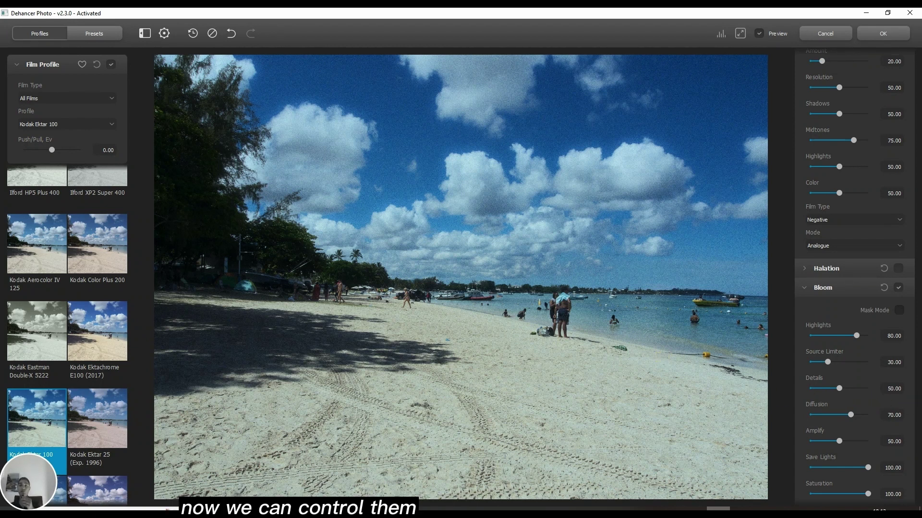
- Switch to DxO FilmPack and examine the grain in the sky and clouds of the Ektar 100 photo at high magnification
{"action": "mouse_move", "coordinate": [695, 511]}
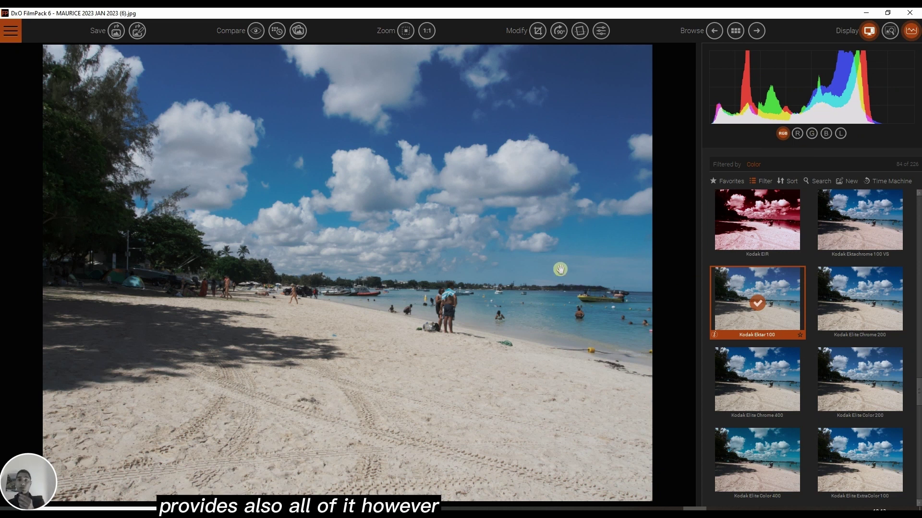
{"action": "scroll", "coordinate": [550, 252], "scroll_direction": "up", "scroll_amount": 5}
{"action": "scroll", "coordinate": [549, 248], "scroll_direction": "down", "scroll_amount": 4}
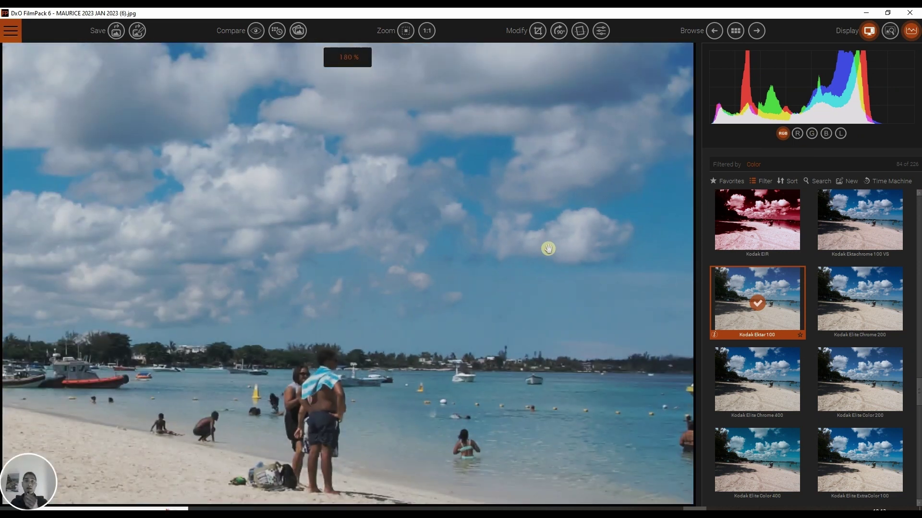
{"action": "scroll", "coordinate": [548, 249], "scroll_direction": "down", "scroll_amount": 2}
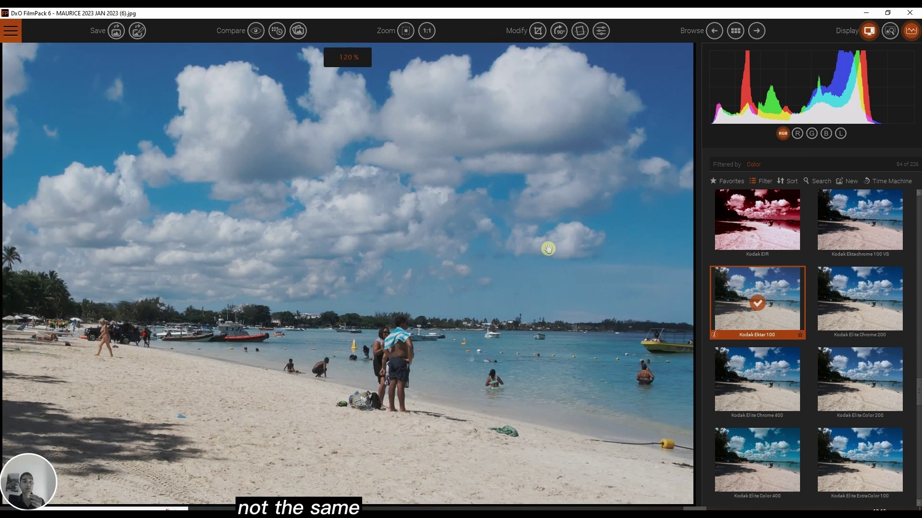
{"action": "scroll", "coordinate": [548, 248], "scroll_direction": "up", "scroll_amount": 3}
{"action": "scroll", "coordinate": [548, 248], "scroll_direction": "down", "scroll_amount": 1}
{"action": "scroll", "coordinate": [548, 248], "scroll_direction": "up", "scroll_amount": 4}
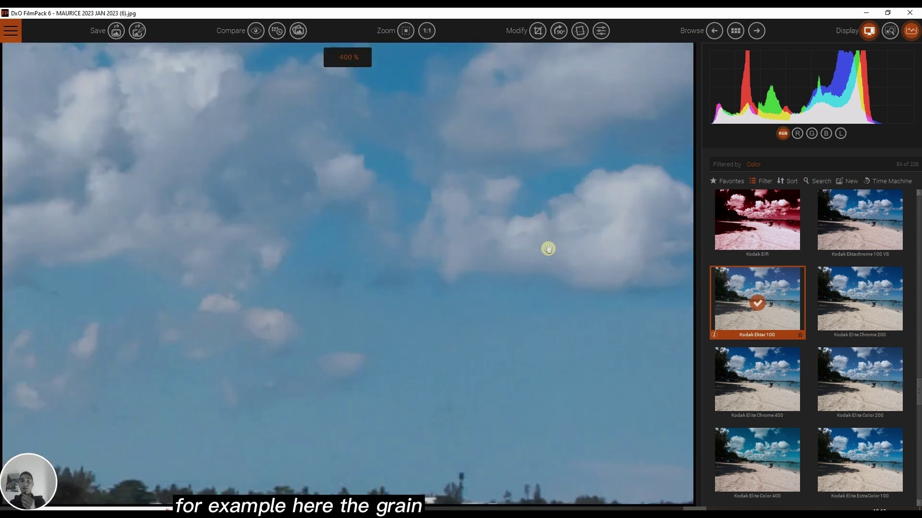
{"action": "left_click_drag", "start_coordinate": [531, 149], "coordinate": [476, 392]}
{"action": "scroll", "coordinate": [486, 360], "scroll_direction": "up", "scroll_amount": 1}
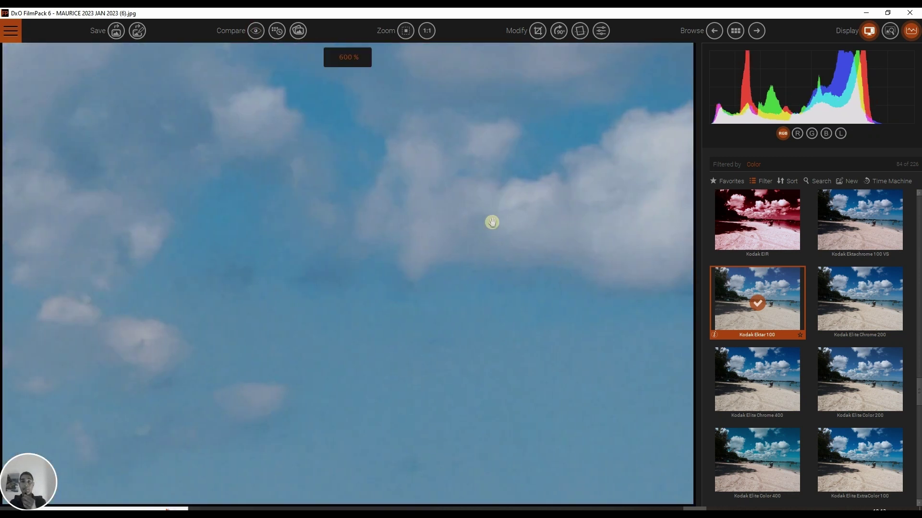
{"action": "left_click_drag", "start_coordinate": [492, 222], "coordinate": [506, 507]}
{"action": "scroll", "coordinate": [525, 312], "scroll_direction": "down", "scroll_amount": 3}
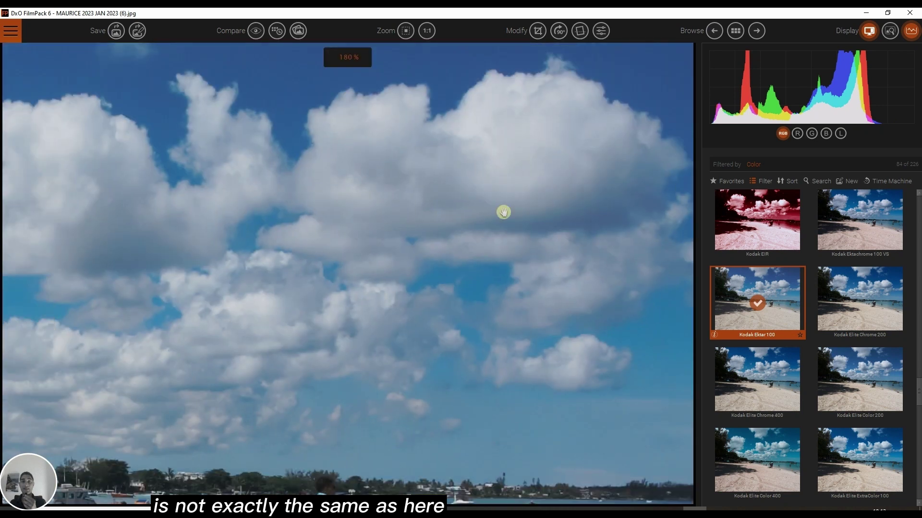
{"action": "left_click_drag", "start_coordinate": [501, 186], "coordinate": [500, 241]}
{"action": "left_click", "coordinate": [718, 506]}
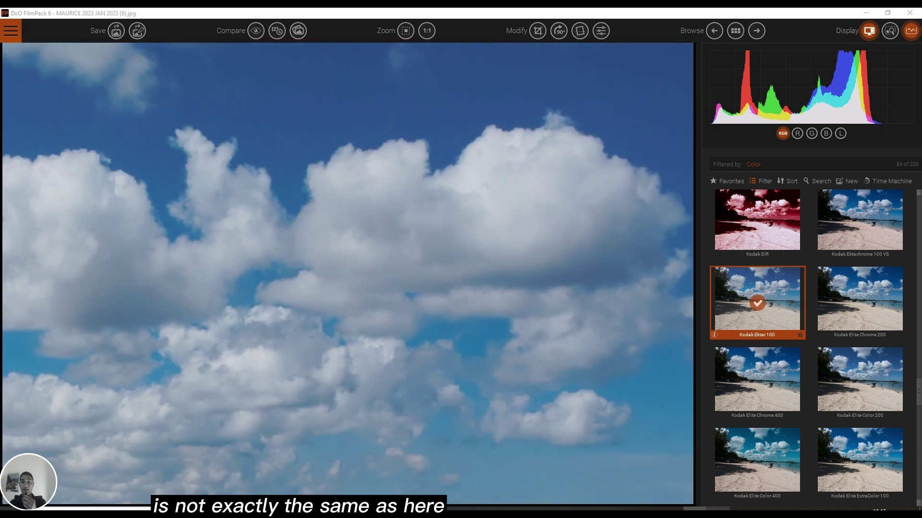
- Switch to Dehancer Photo, inspect the grain in the clouds close up, and lower the Film Grain amount to 1.67
{"action": "scroll", "coordinate": [638, 165], "scroll_direction": "up", "scroll_amount": 5}
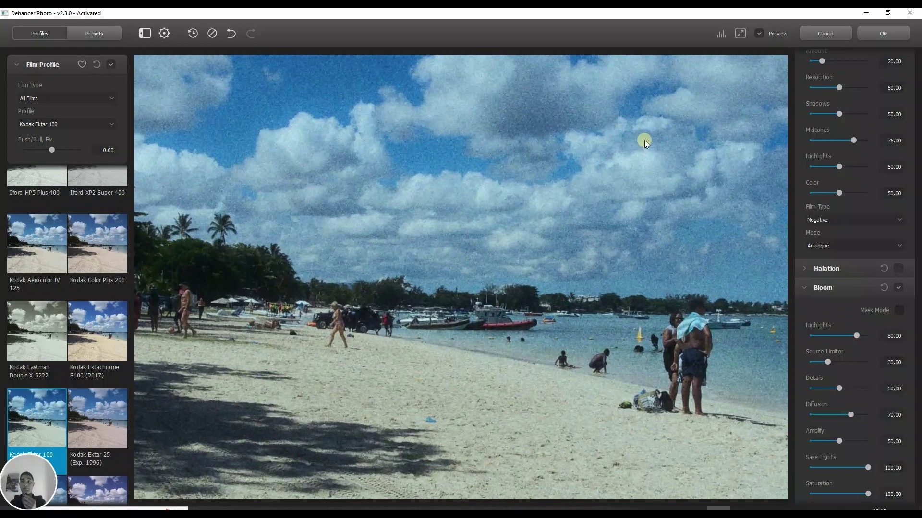
{"action": "scroll", "coordinate": [566, 318], "scroll_direction": "up", "scroll_amount": 2}
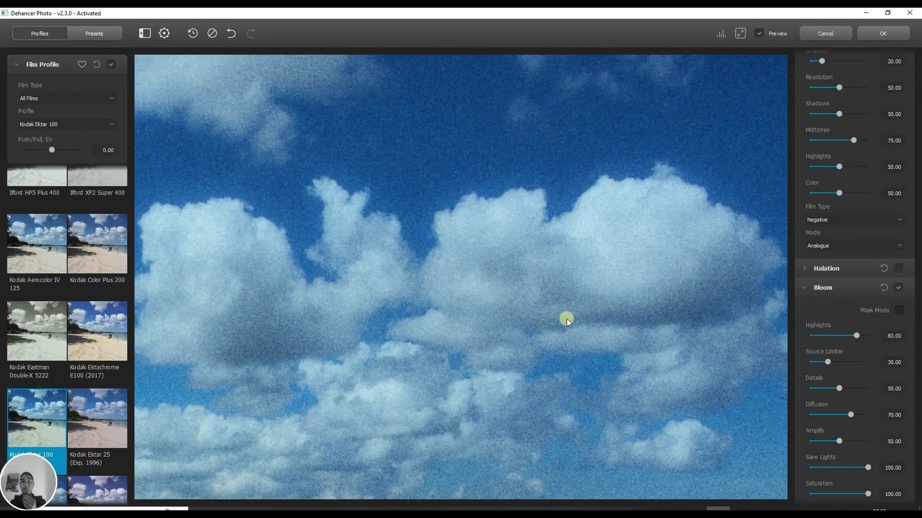
{"action": "scroll", "coordinate": [589, 278], "scroll_direction": "up", "scroll_amount": 1}
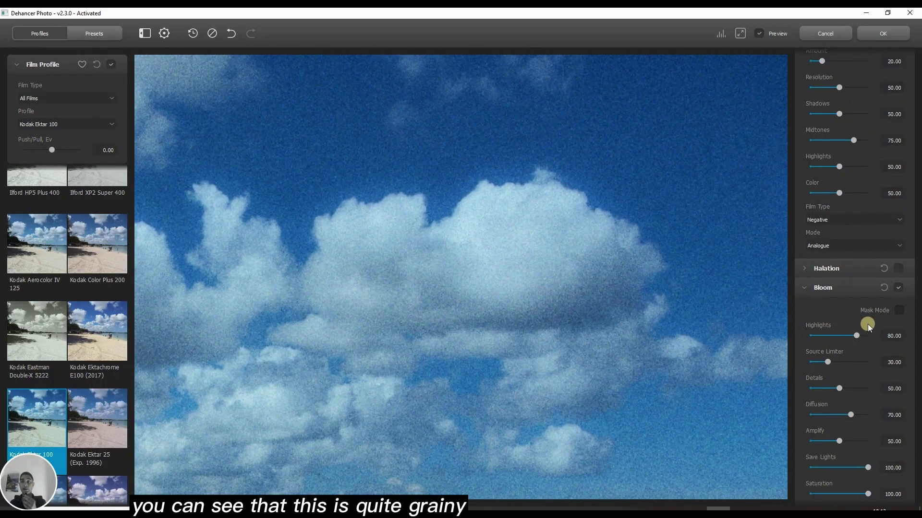
{"action": "scroll", "coordinate": [833, 238], "scroll_direction": "up", "scroll_amount": 6}
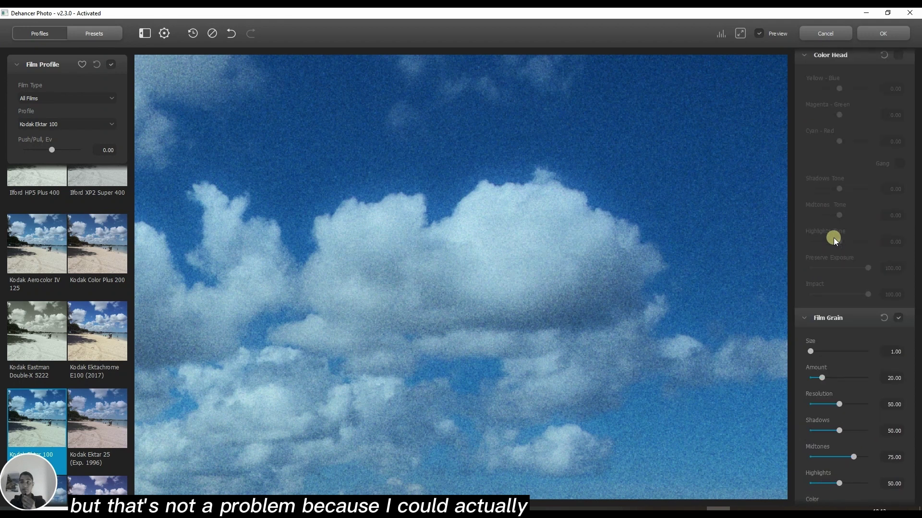
{"action": "scroll", "coordinate": [834, 238], "scroll_direction": "down", "scroll_amount": 2}
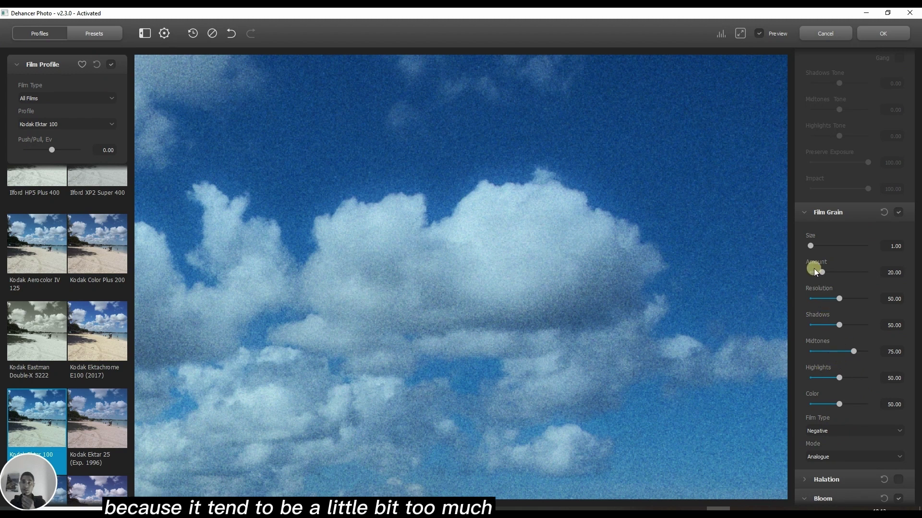
{"action": "left_click_drag", "start_coordinate": [819, 272], "coordinate": [813, 271]}
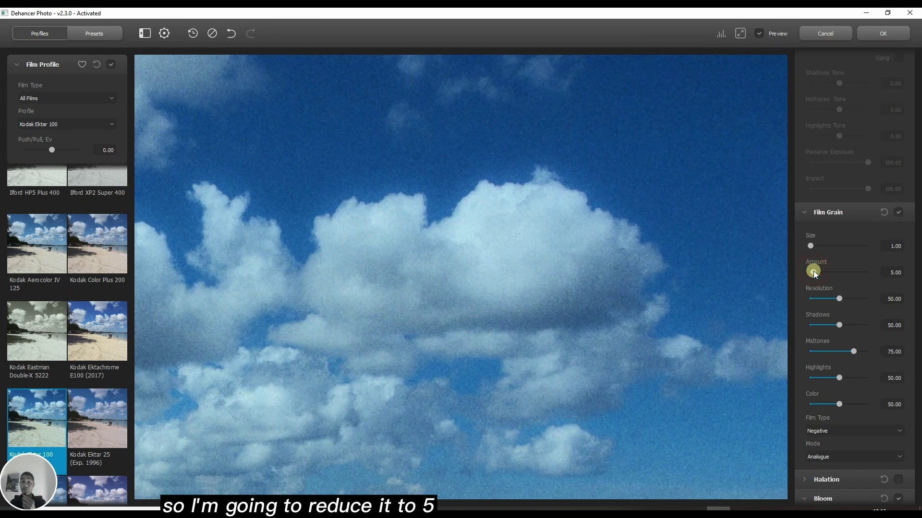
{"action": "left_click_drag", "start_coordinate": [811, 270], "coordinate": [809, 274]}
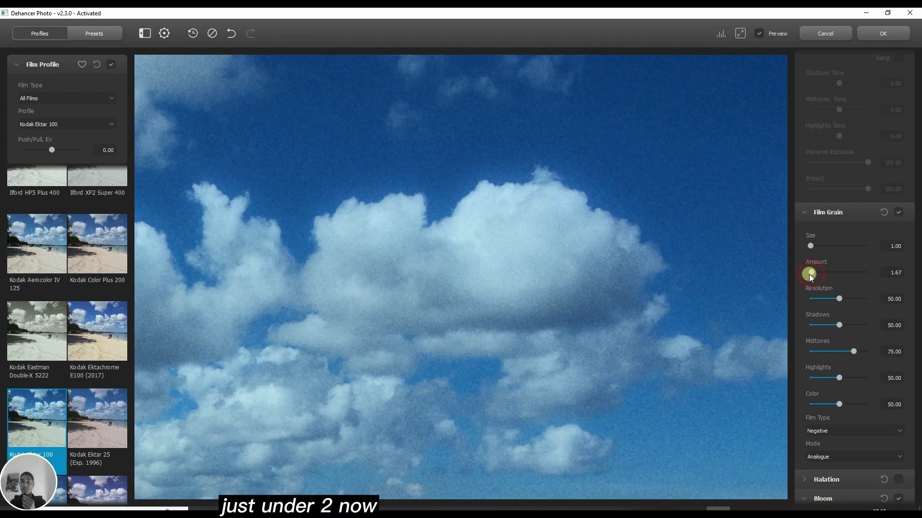
- Check the reduced grain across the clouds, both close up and over the whole beach photo
{"action": "scroll", "coordinate": [629, 287], "scroll_direction": "down", "scroll_amount": 2}
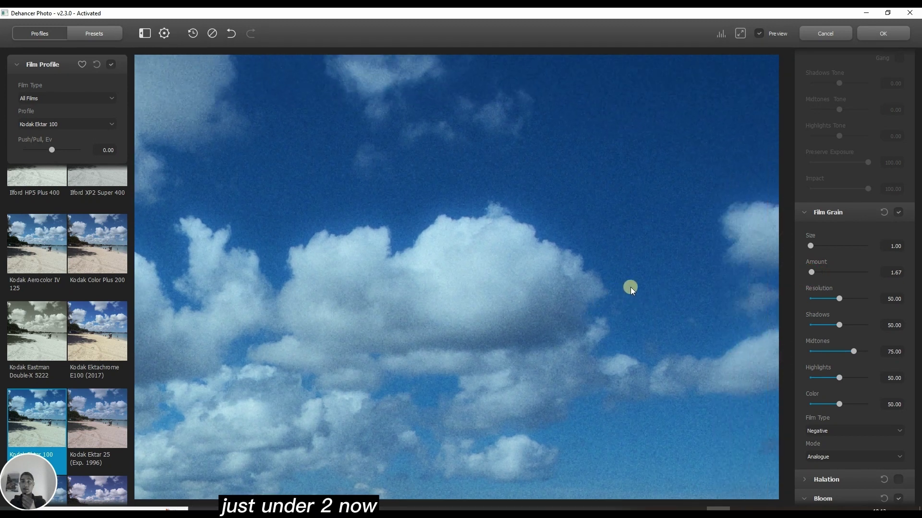
{"action": "left_click_drag", "start_coordinate": [388, 307], "coordinate": [652, 182]}
{"action": "scroll", "coordinate": [528, 244], "scroll_direction": "up", "scroll_amount": 3}
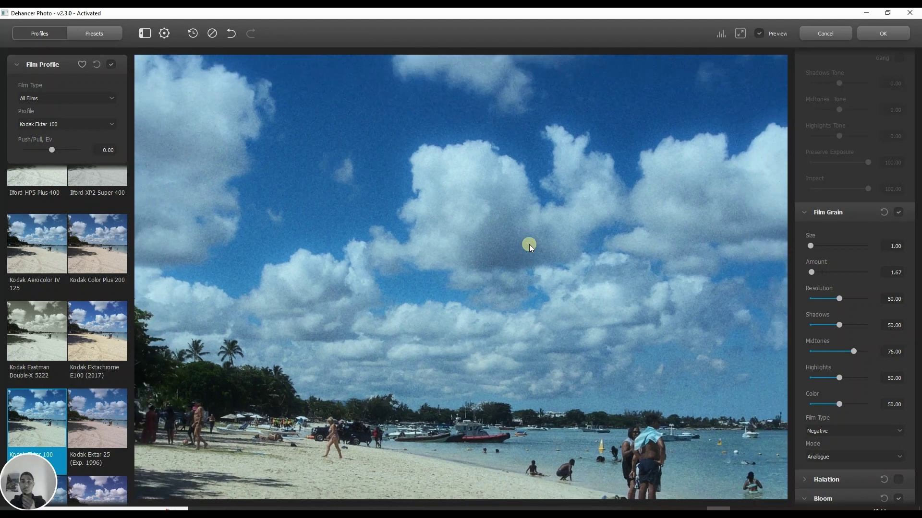
{"action": "scroll", "coordinate": [587, 283], "scroll_direction": "down", "scroll_amount": 3}
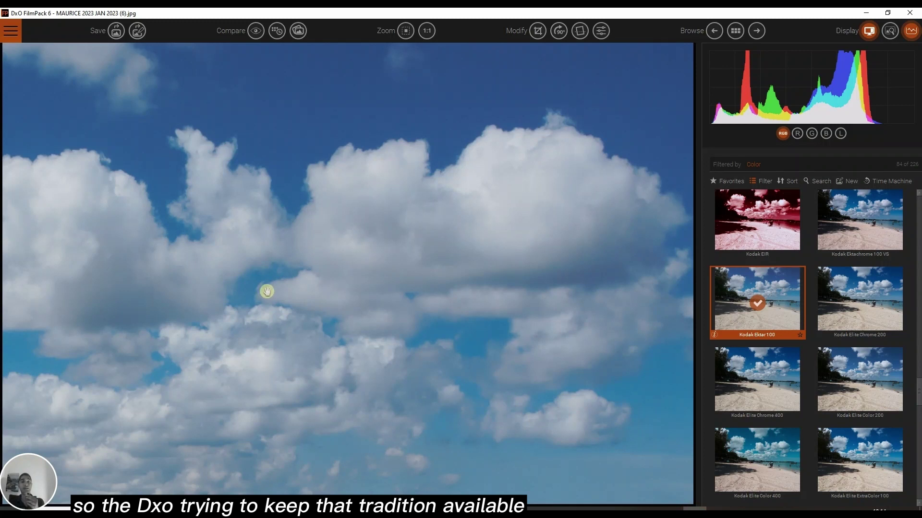
- Switch to DxO FilmPack and compare the Ektar 100 rendering with the original photo around the beach and trees
{"action": "scroll", "coordinate": [269, 290], "scroll_direction": "up", "scroll_amount": 1}
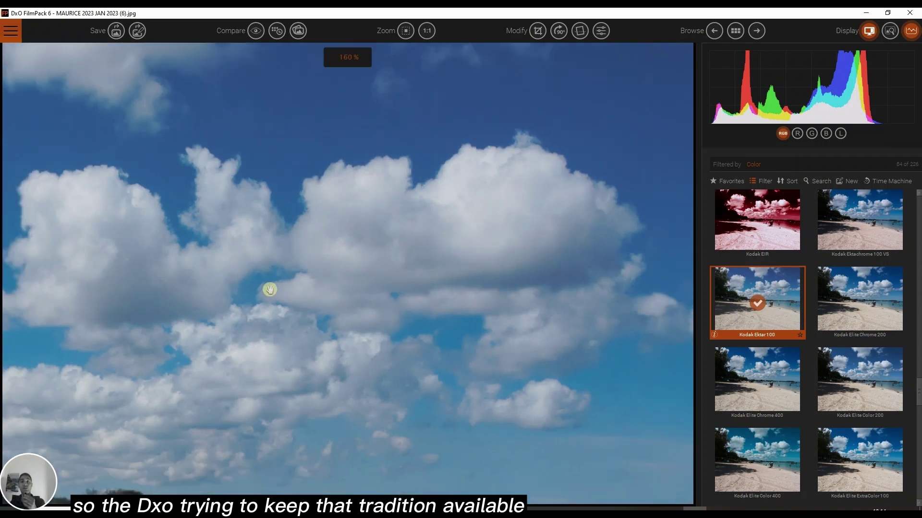
{"action": "scroll", "coordinate": [270, 289], "scroll_direction": "down", "scroll_amount": 2}
{"action": "scroll", "coordinate": [276, 289], "scroll_direction": "up", "scroll_amount": 1}
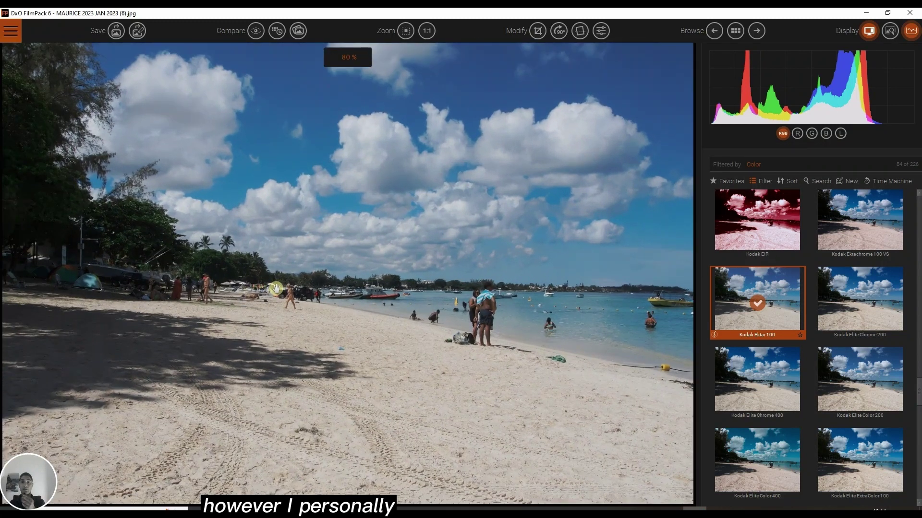
{"action": "scroll", "coordinate": [481, 181], "scroll_direction": "up", "scroll_amount": 3}
{"action": "key", "text": "d"}
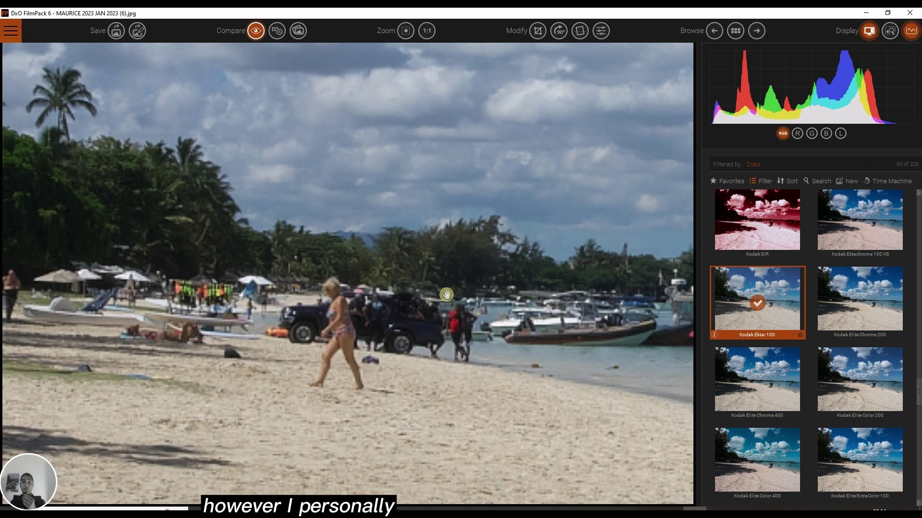
- Bring the clouds and blue sky into close view and set the Kodak Ektar 100 grain intensity to 152
{"action": "left_click_drag", "start_coordinate": [504, 191], "coordinate": [436, 403]}
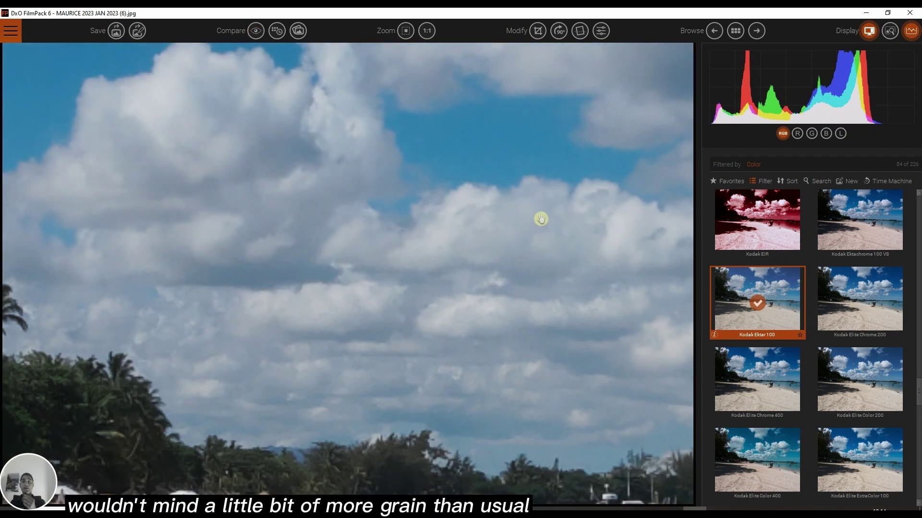
{"action": "left_click_drag", "start_coordinate": [541, 217], "coordinate": [500, 329]}
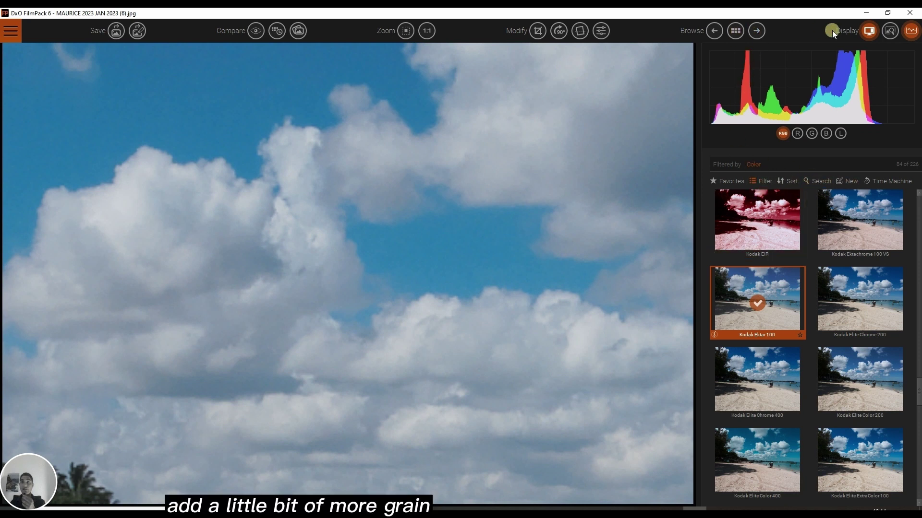
{"action": "left_click", "coordinate": [600, 35]}
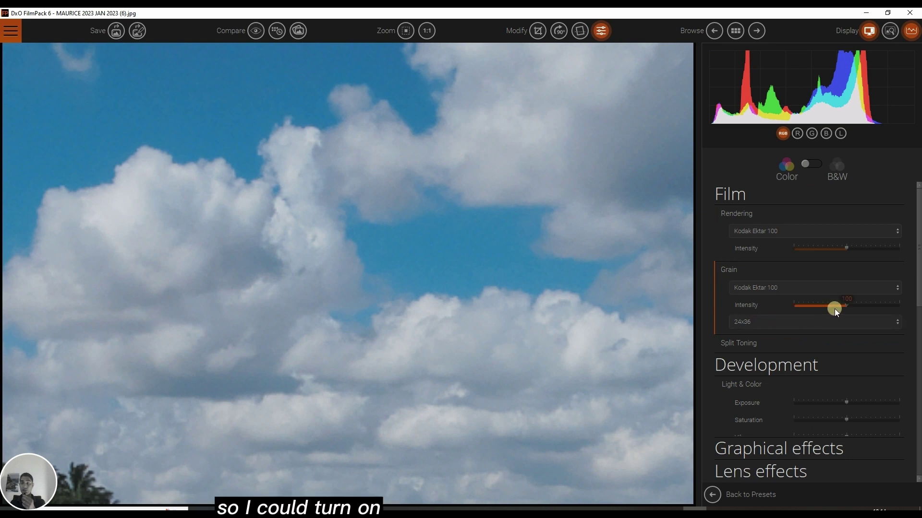
{"action": "left_click_drag", "start_coordinate": [846, 306], "coordinate": [874, 318]}
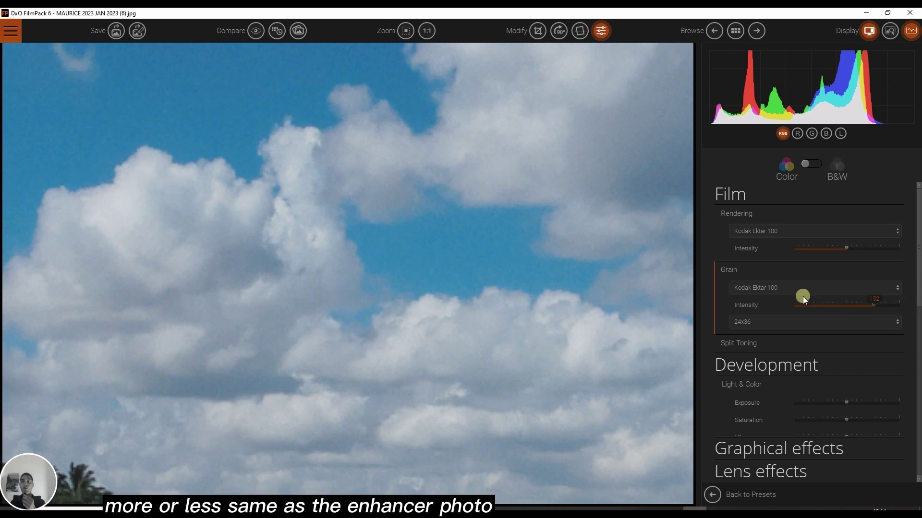
- Switch to Dehancer Photo to view its Ektar 100 image, then return to DxO FilmPack and compare the whole photo
{"action": "left_click", "coordinate": [713, 507]}
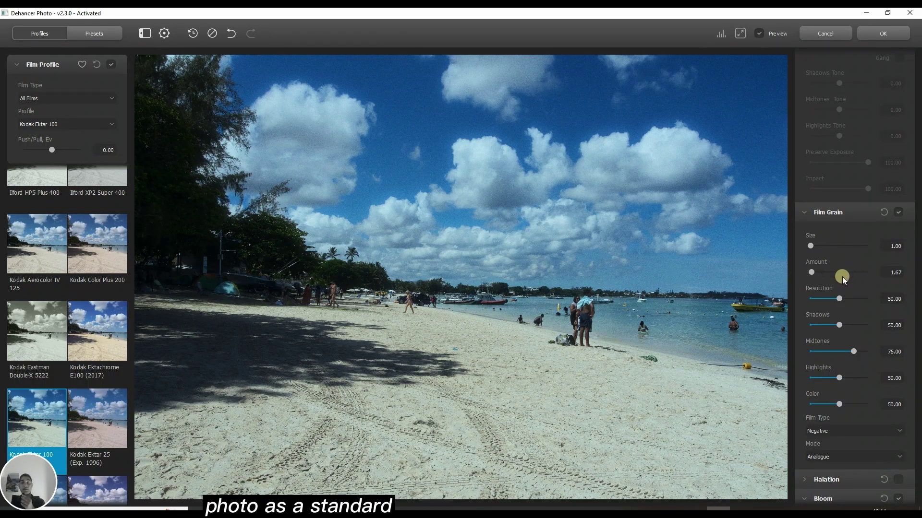
{"action": "left_click", "coordinate": [500, 396]}
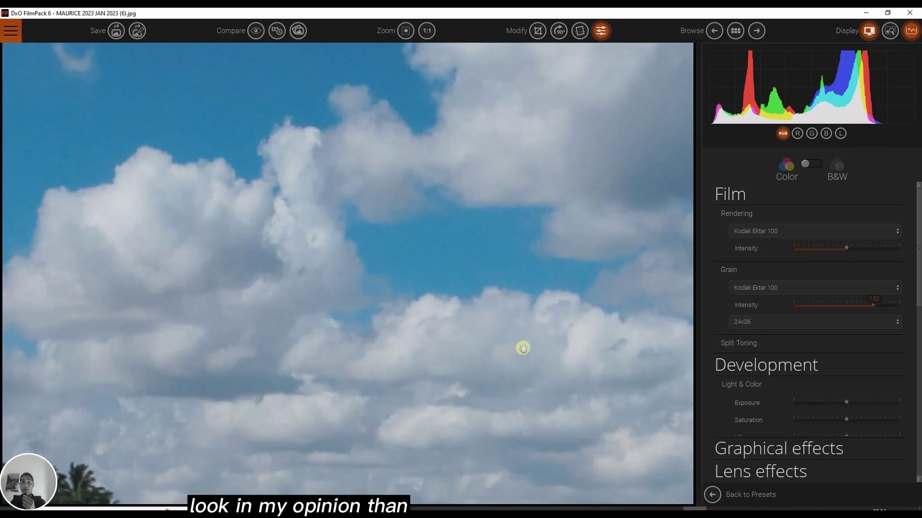
{"action": "scroll", "coordinate": [520, 346], "scroll_direction": "down", "scroll_amount": 3}
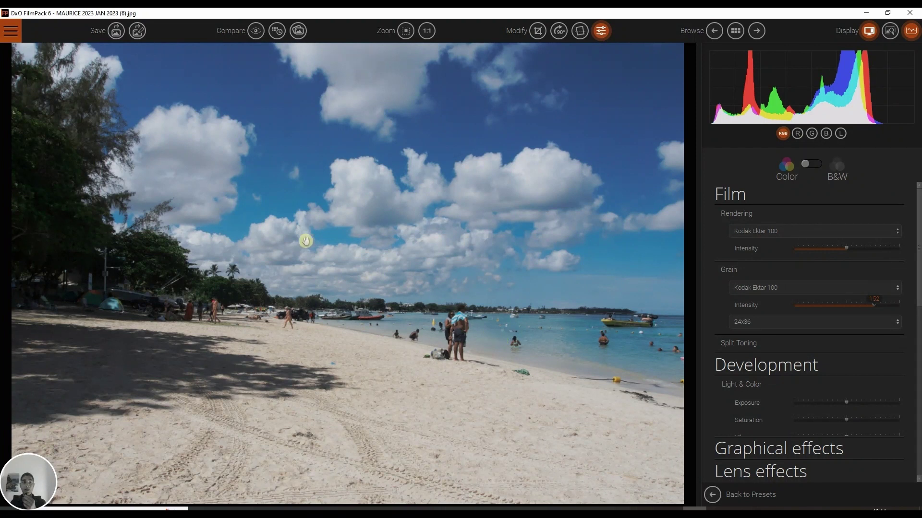
{"action": "scroll", "coordinate": [306, 241], "scroll_direction": "down", "scroll_amount": 1}
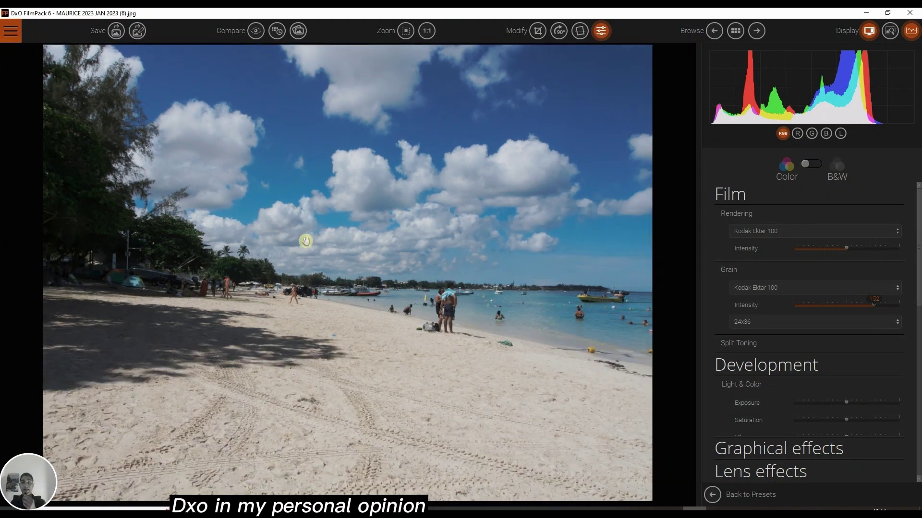
- Look through the Development, Graphical effects and Lens effects settings, including the lens filter choices, and return to the Film settings
{"action": "scroll", "coordinate": [773, 320], "scroll_direction": "down", "scroll_amount": 5}
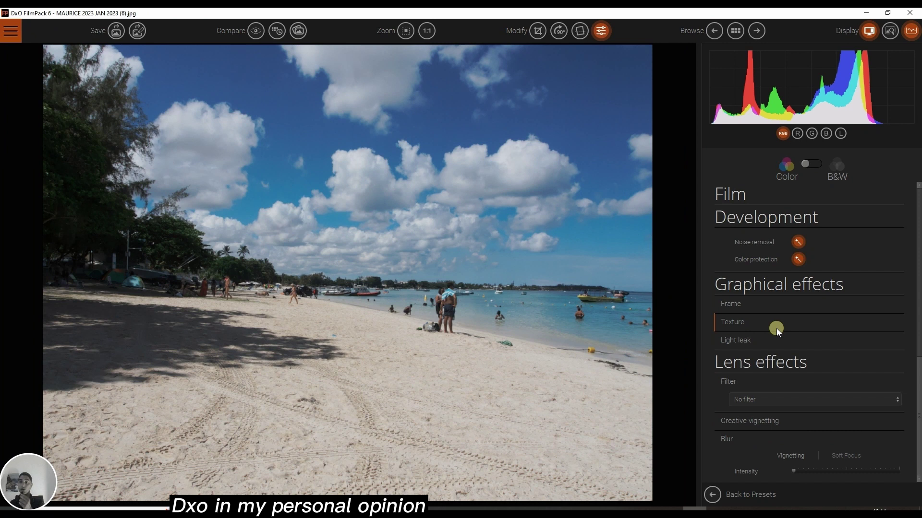
{"action": "scroll", "coordinate": [776, 328], "scroll_direction": "up", "scroll_amount": 3}
{"action": "scroll", "coordinate": [776, 328], "scroll_direction": "down", "scroll_amount": 3}
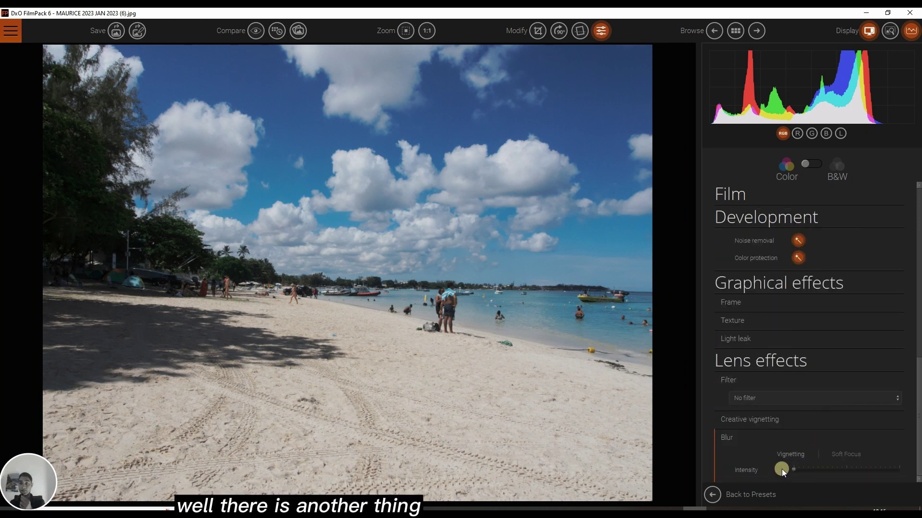
{"action": "left_click", "coordinate": [788, 399]}
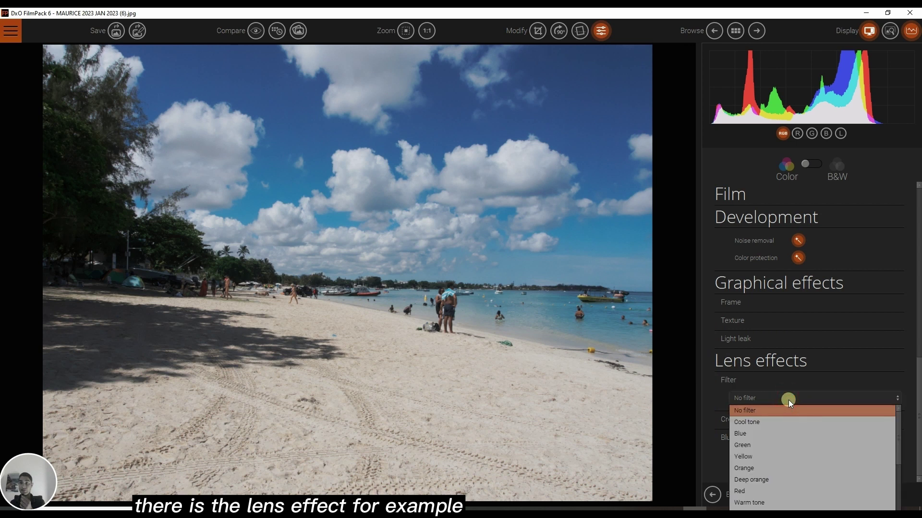
{"action": "left_click", "coordinate": [763, 400]}
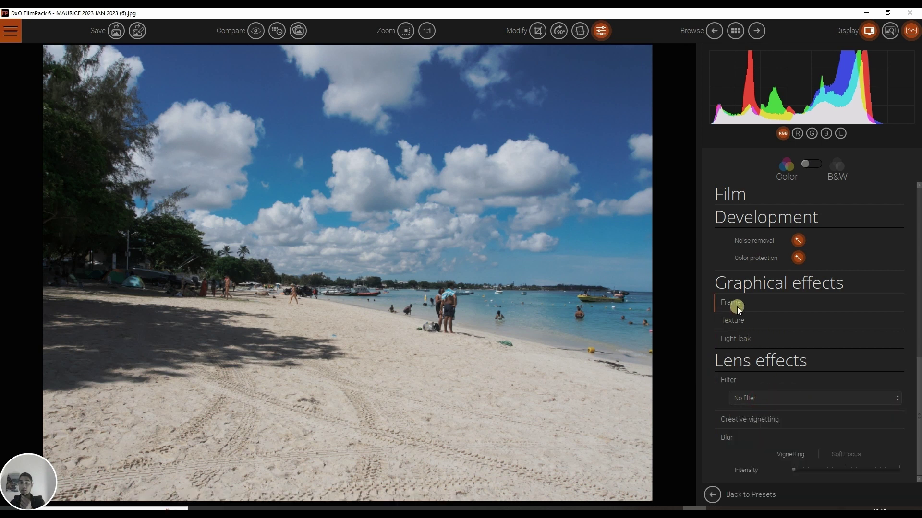
{"action": "left_click", "coordinate": [749, 301]}
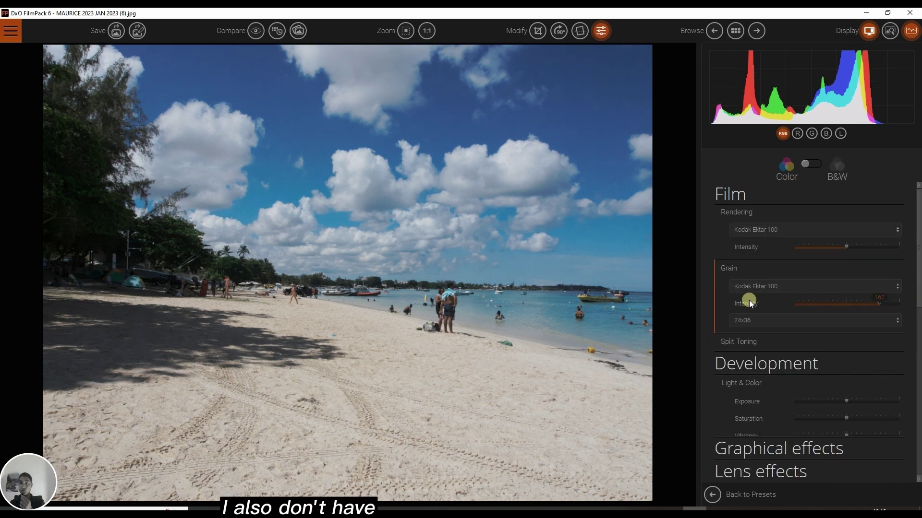
{"action": "scroll", "coordinate": [749, 301], "scroll_direction": "up", "scroll_amount": 1}
{"action": "scroll", "coordinate": [749, 300], "scroll_direction": "down", "scroll_amount": 1}
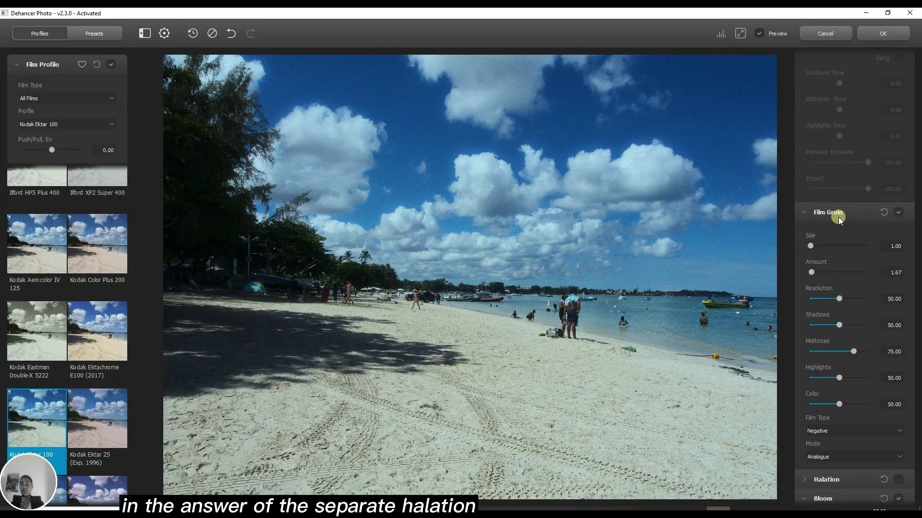
- Check the Halation and Bloom sections in Dehancer Photo, then switch to DxO FilmPack and compare the whole photo without those effects
{"action": "scroll", "coordinate": [842, 386], "scroll_direction": "down", "scroll_amount": 2}
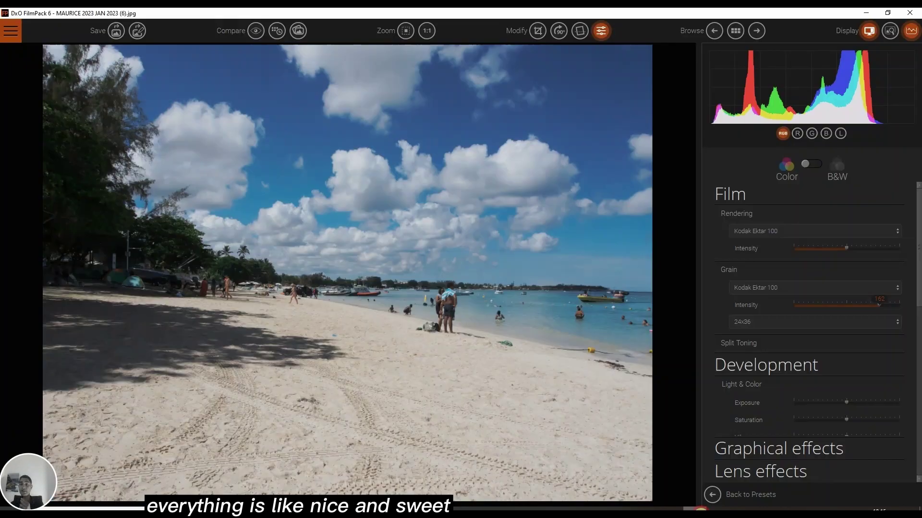
{"action": "scroll", "coordinate": [391, 312], "scroll_direction": "down", "scroll_amount": 1}
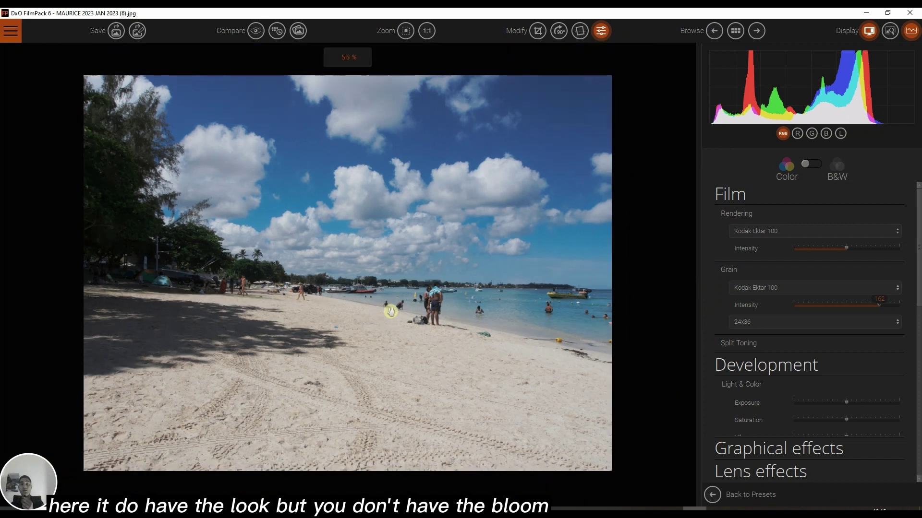
{"action": "scroll", "coordinate": [391, 311], "scroll_direction": "up", "scroll_amount": 1}
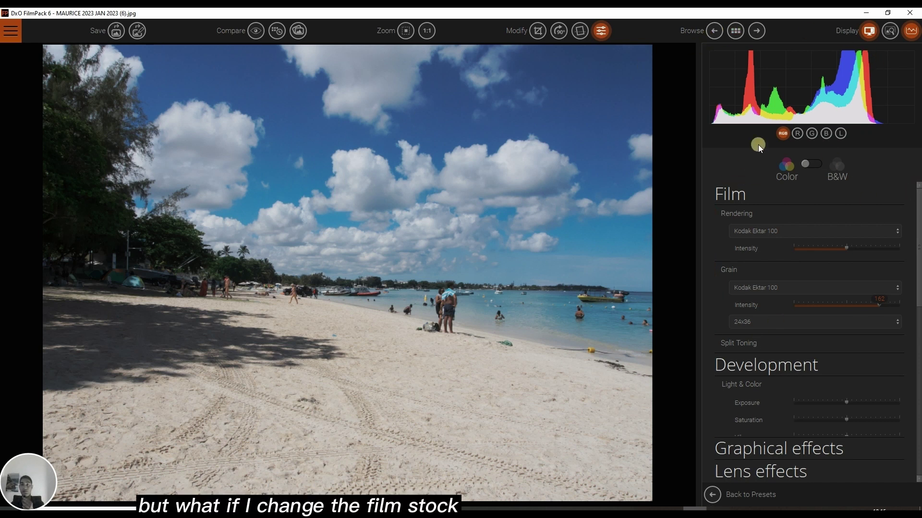
- Leave the adjustment controls for the preset list and browse the color renderings for a Cinestill film stock
{"action": "left_click", "coordinate": [601, 30]}
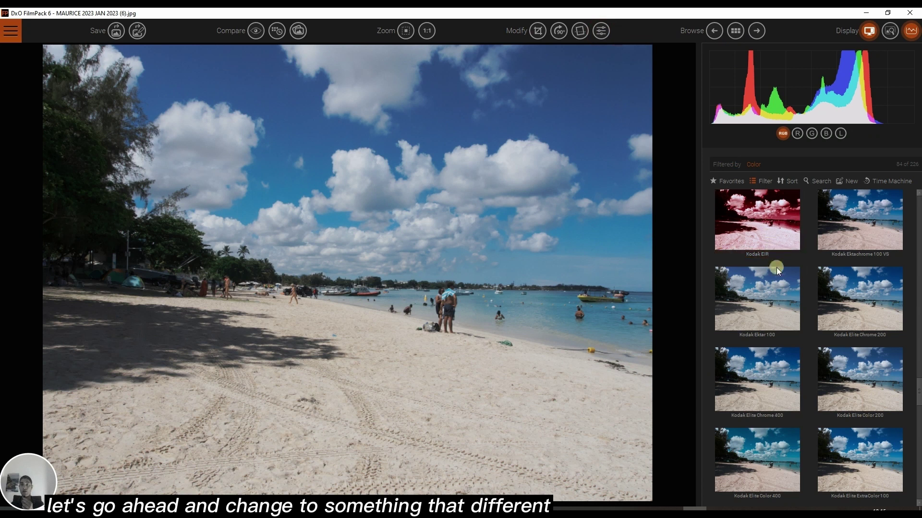
{"action": "scroll", "coordinate": [825, 233], "scroll_direction": "up", "scroll_amount": 10}
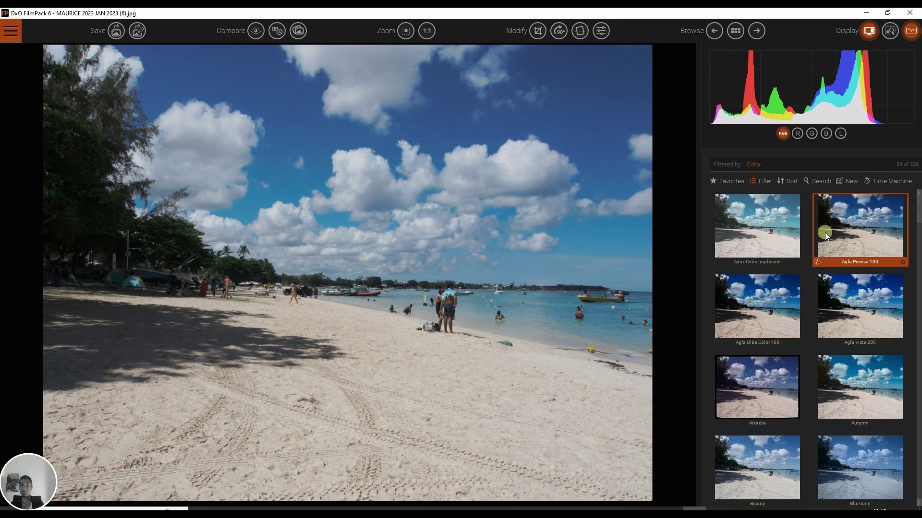
{"action": "scroll", "coordinate": [822, 269], "scroll_direction": "down", "scroll_amount": 4}
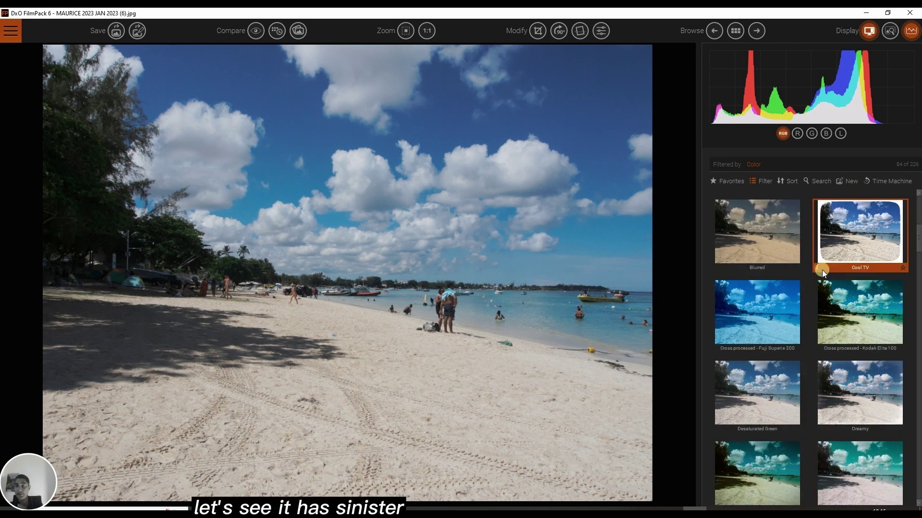
{"action": "scroll", "coordinate": [822, 270], "scroll_direction": "down", "scroll_amount": 5}
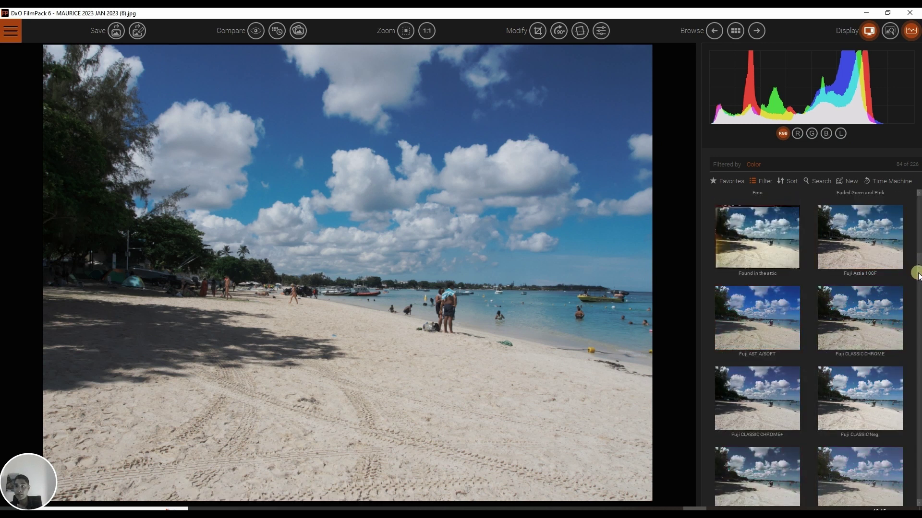
{"action": "left_click_drag", "start_coordinate": [918, 275], "coordinate": [915, 154]}
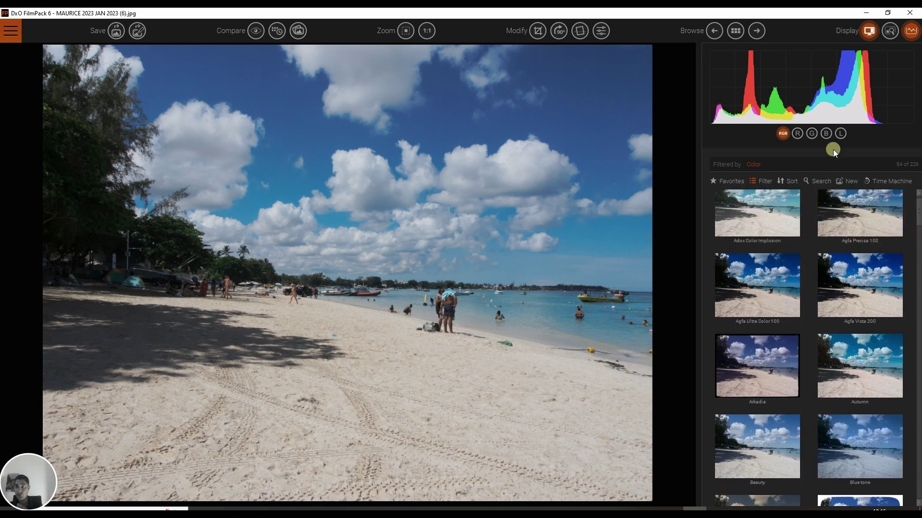
- Search the color presets for "CIN" and clear the search
{"action": "left_click", "coordinate": [811, 181]}
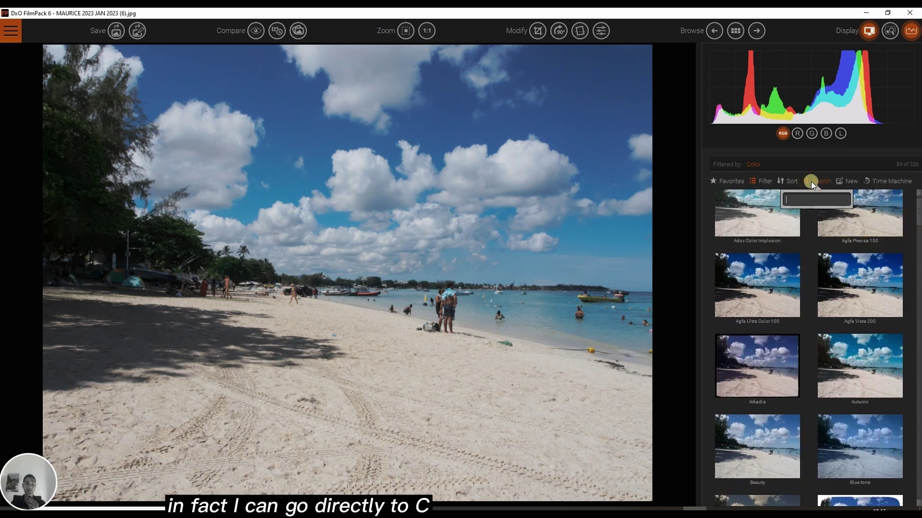
{"action": "type", "text": "Cl"}
{"action": "type", "text": "N"}
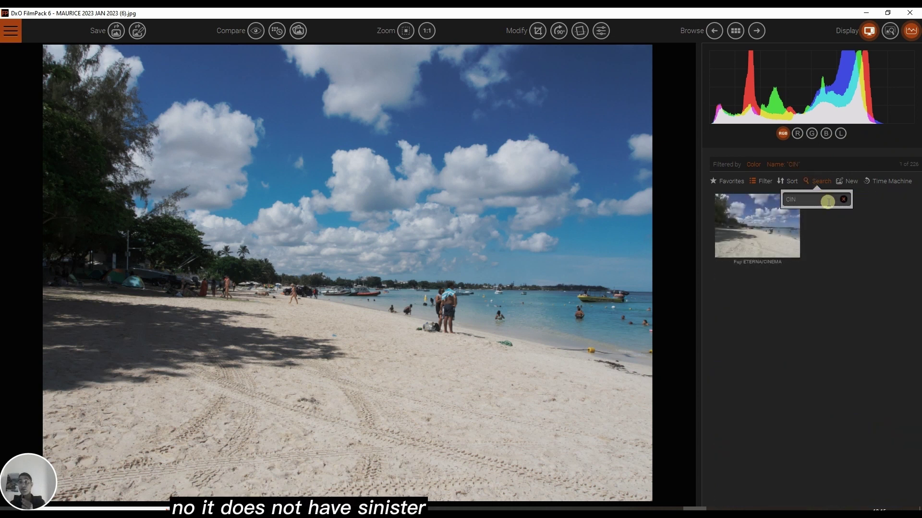
{"action": "left_click", "coordinate": [844, 200]}
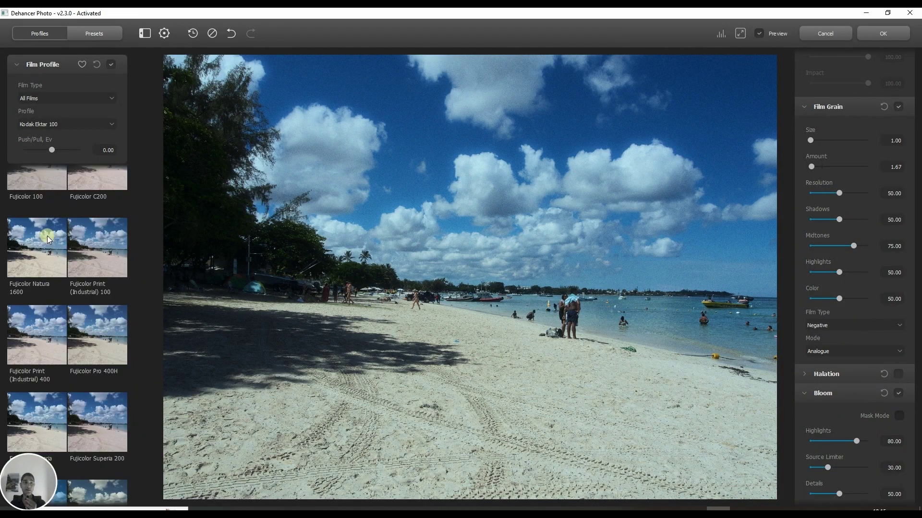
- Switch to Dehancer Photo, browse the film profiles and apply Fujicolor C200 to the beach photo
{"action": "scroll", "coordinate": [50, 226], "scroll_direction": "up", "scroll_amount": 10}
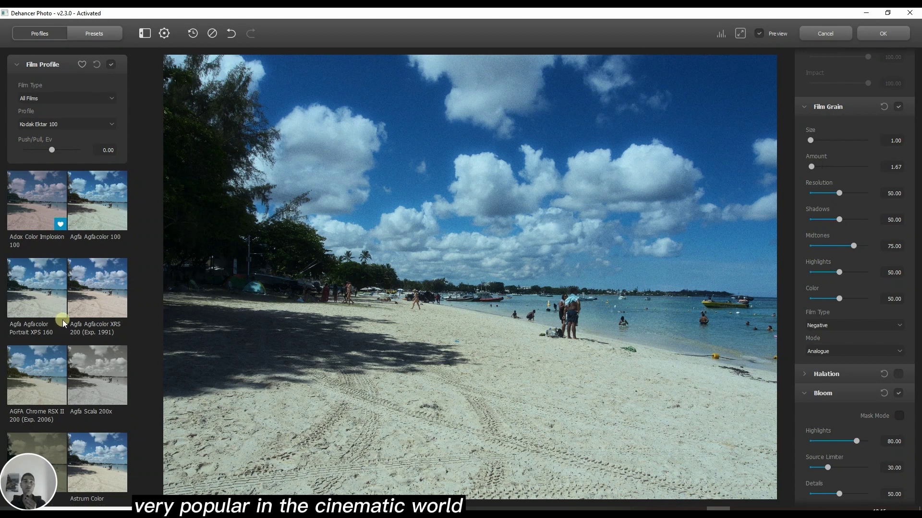
{"action": "scroll", "coordinate": [63, 319], "scroll_direction": "down", "scroll_amount": 5}
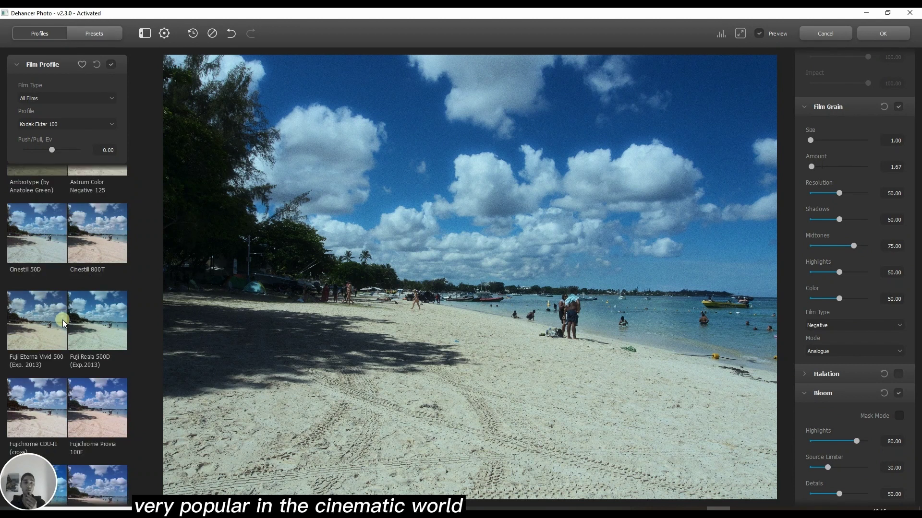
{"action": "scroll", "coordinate": [62, 319], "scroll_direction": "down", "scroll_amount": 4}
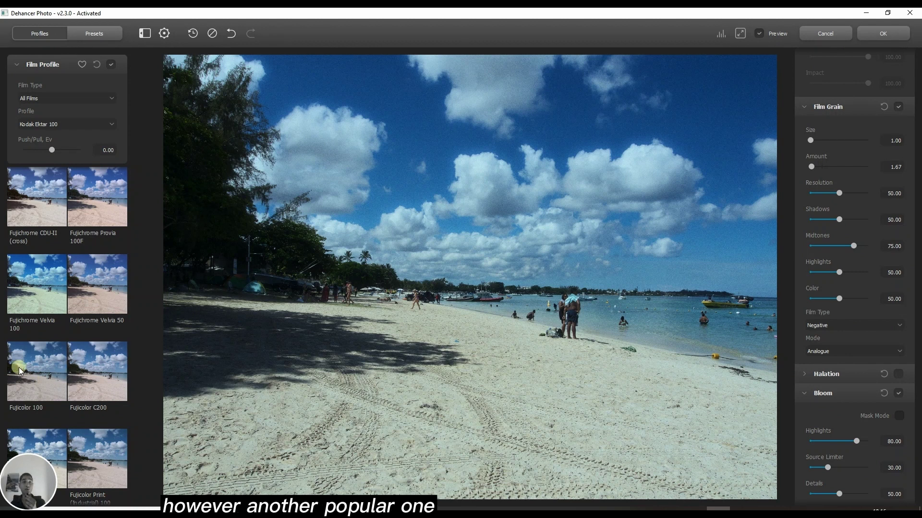
{"action": "left_click", "coordinate": [99, 382]}
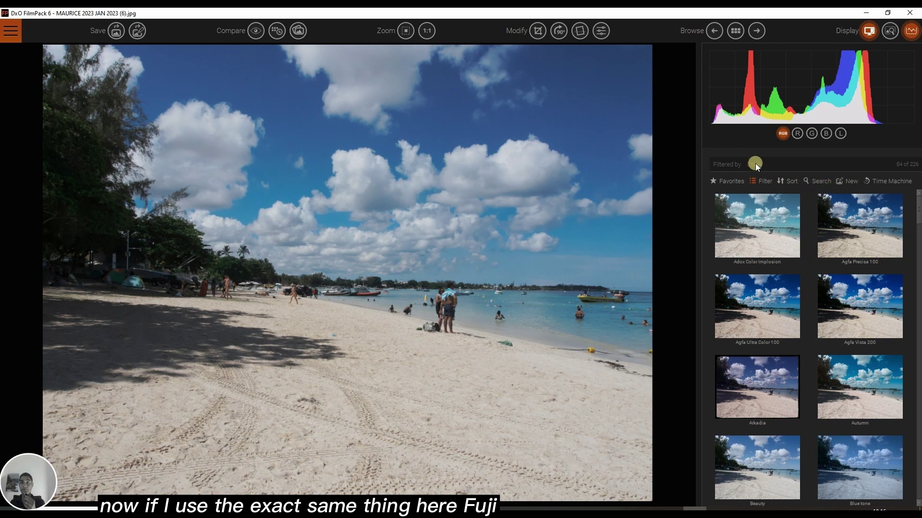
- Switch to DxO FilmPack, search the color presets for "FUJI" and look through the Fuji renderings
{"action": "left_click", "coordinate": [816, 181]}
{"action": "type", "text": "FUJI"}
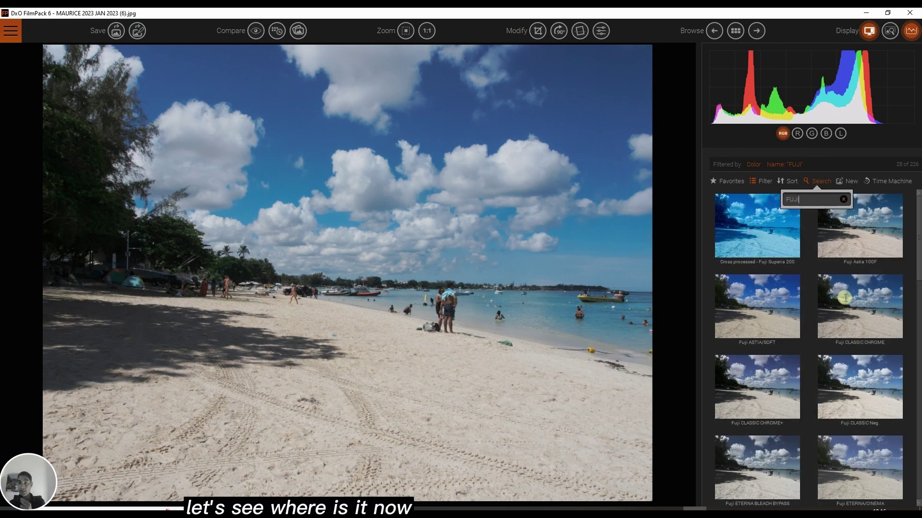
{"action": "left_click_drag", "start_coordinate": [917, 272], "coordinate": [917, 465]}
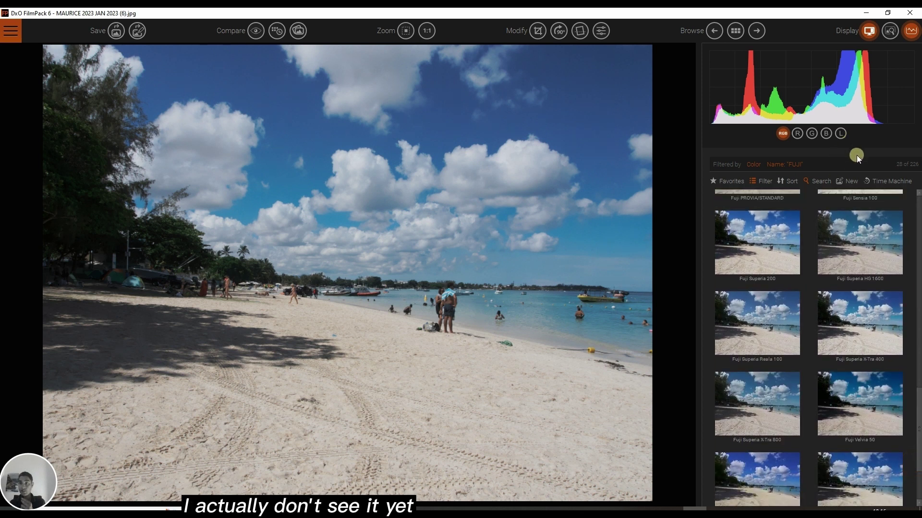
- Replace the preset search term with "C200" to look for the Fujicolor stock, then clear the search
{"action": "left_click", "coordinate": [817, 183]}
{"action": "left_click", "coordinate": [845, 200]}
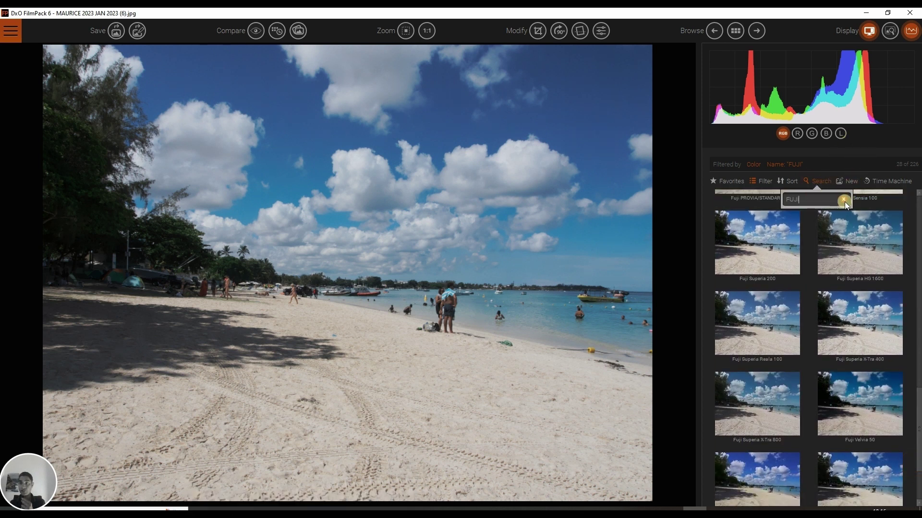
{"action": "left_click", "coordinate": [807, 201]}
{"action": "type", "text": "200"}
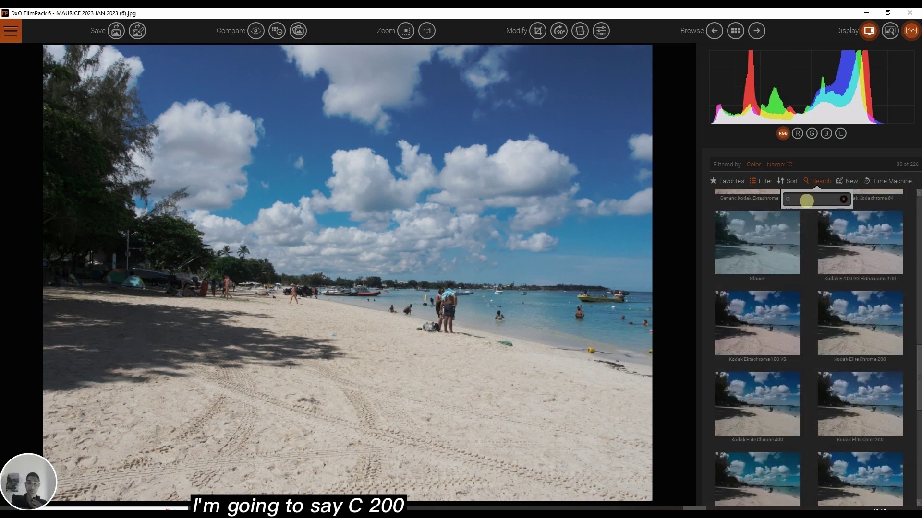
{"action": "key", "text": "BackSpace"}
{"action": "key", "text": "BackSpace"}
{"action": "key", "text": "BackSpace"}
{"action": "key", "text": "BackSpace"}
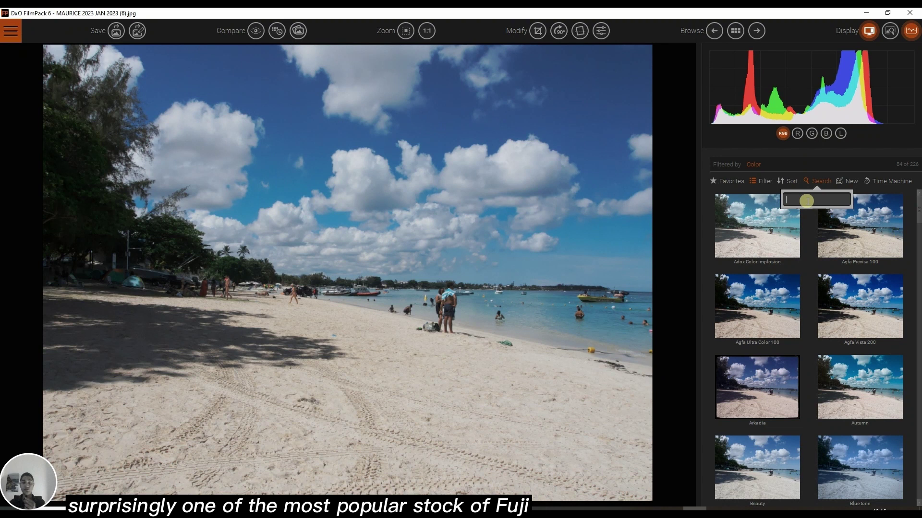
- Filter the color presets by "FUJI" again and recheck the Fuji renderings for the C200 stock
{"action": "type", "text": "FUJIC"}
{"action": "key", "text": "BackSpace"}
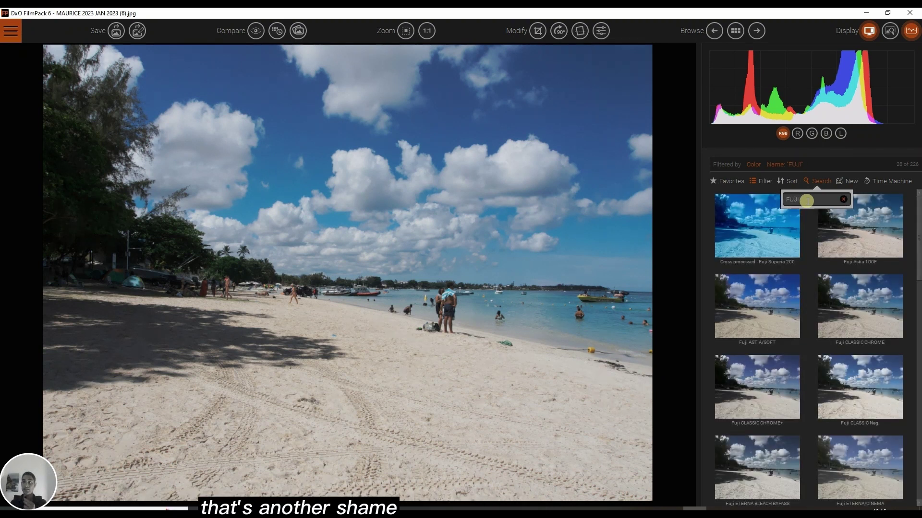
{"action": "left_click", "coordinate": [918, 273]}
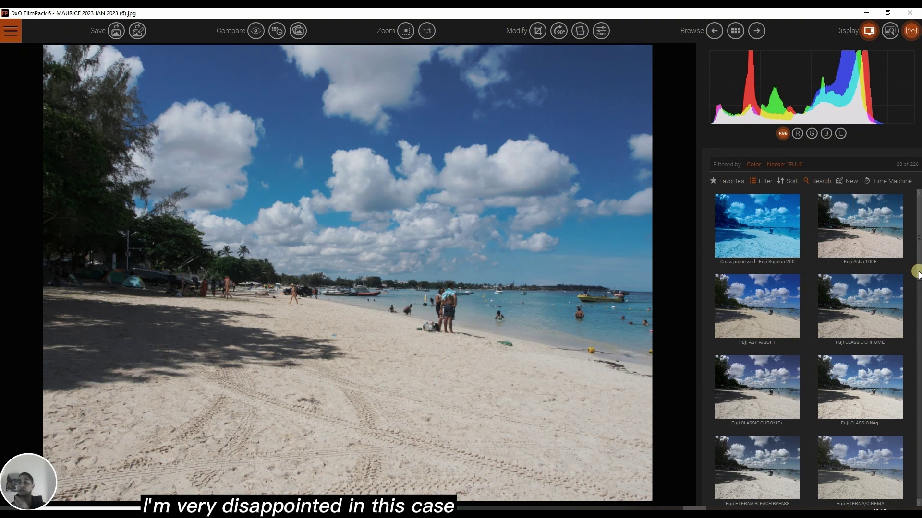
{"action": "left_click_drag", "start_coordinate": [918, 273], "coordinate": [914, 321]}
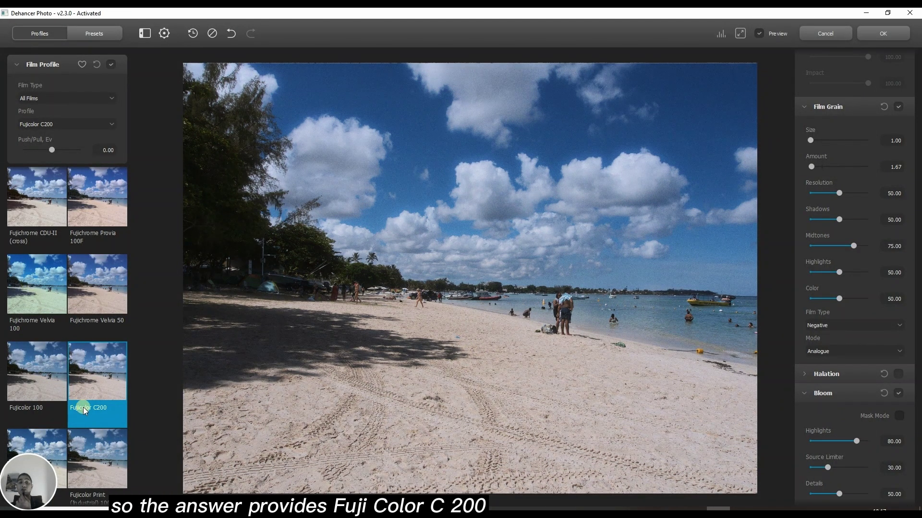
- Switch to Dehancer Photo to look through its film profiles from Agfa to Kodak, then return to DxO FilmPack
{"action": "scroll", "coordinate": [98, 363], "scroll_direction": "up", "scroll_amount": 10}
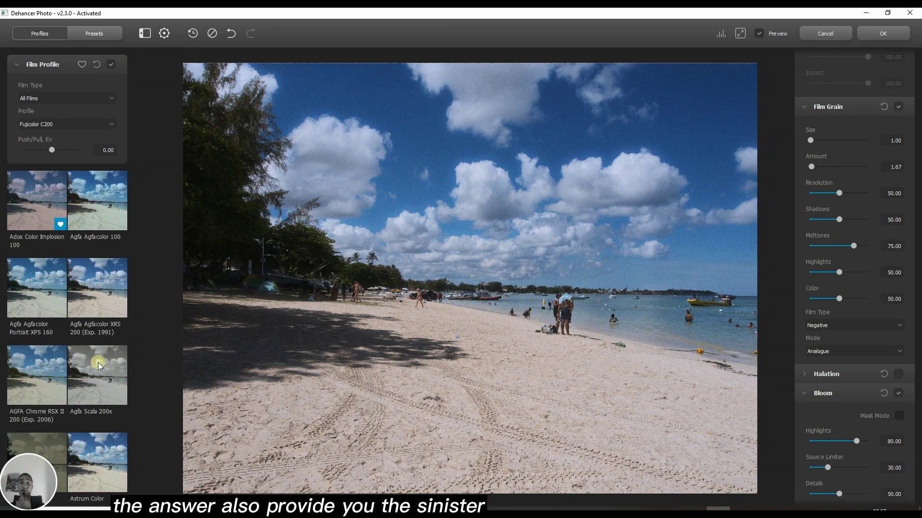
{"action": "scroll", "coordinate": [103, 323], "scroll_direction": "down", "scroll_amount": 15}
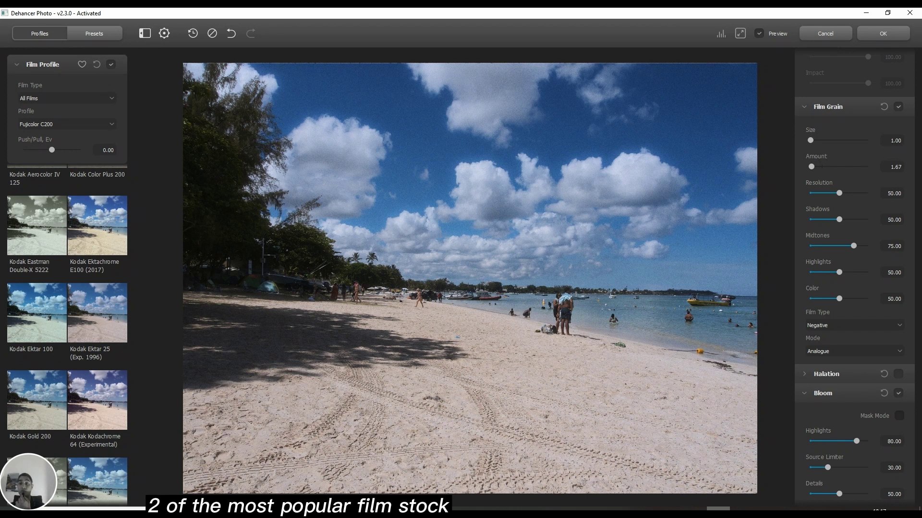
{"action": "mouse_move", "coordinate": [694, 510]}
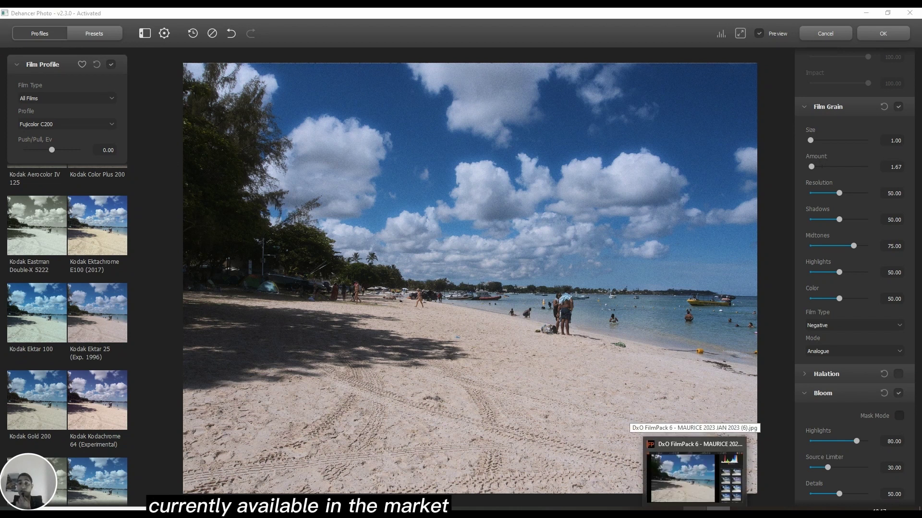
{"action": "left_click", "coordinate": [694, 475]}
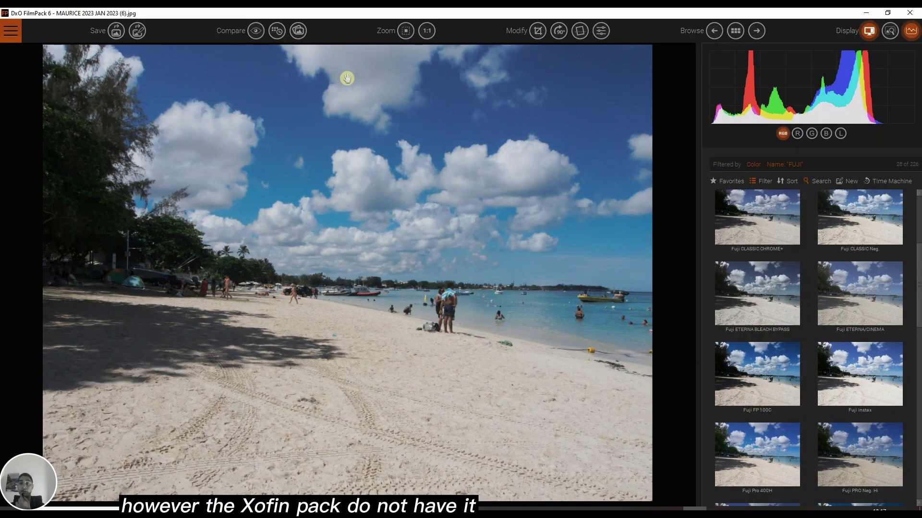
- Apply the Fuji Velvia 50 preset in DxO FilmPack, then the Fujichrome Velvia 50 profile in Dehancer Photo
{"action": "scroll", "coordinate": [780, 365], "scroll_direction": "down", "scroll_amount": 5}
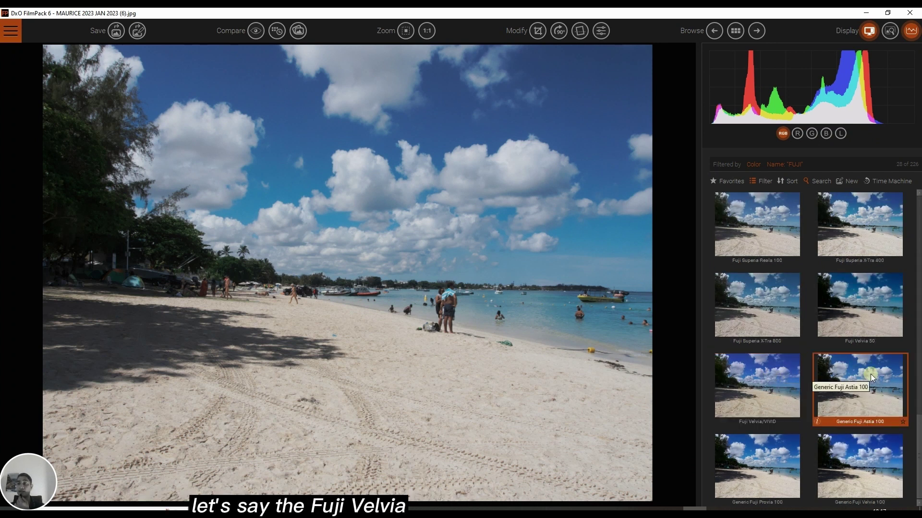
{"action": "left_click", "coordinate": [873, 312]}
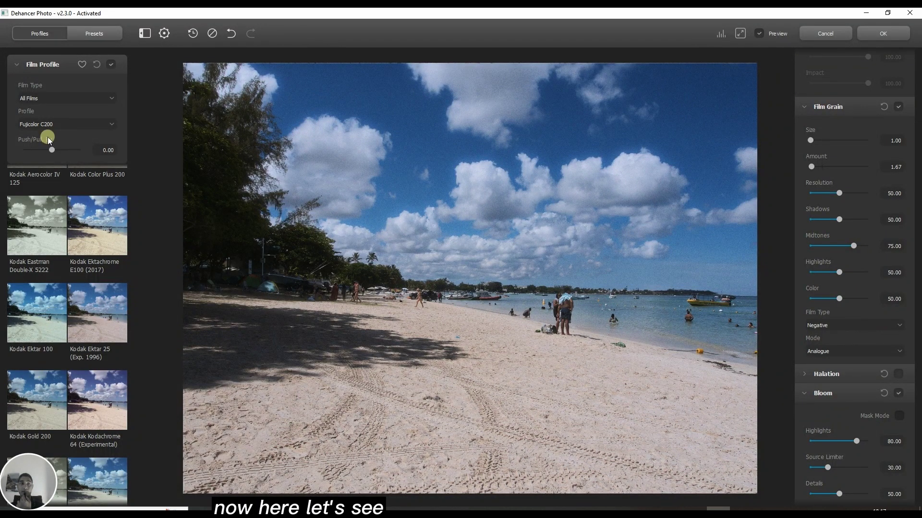
{"action": "left_click", "coordinate": [72, 123]}
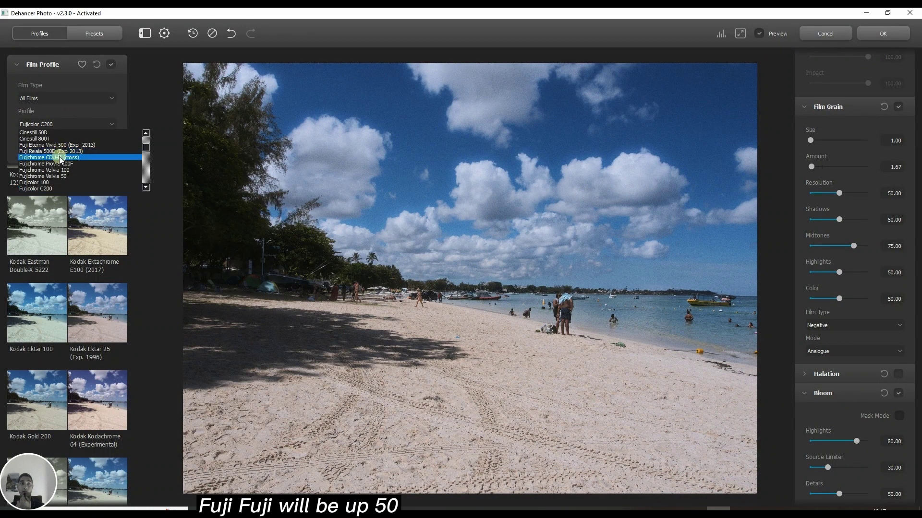
{"action": "left_click", "coordinate": [56, 176]}
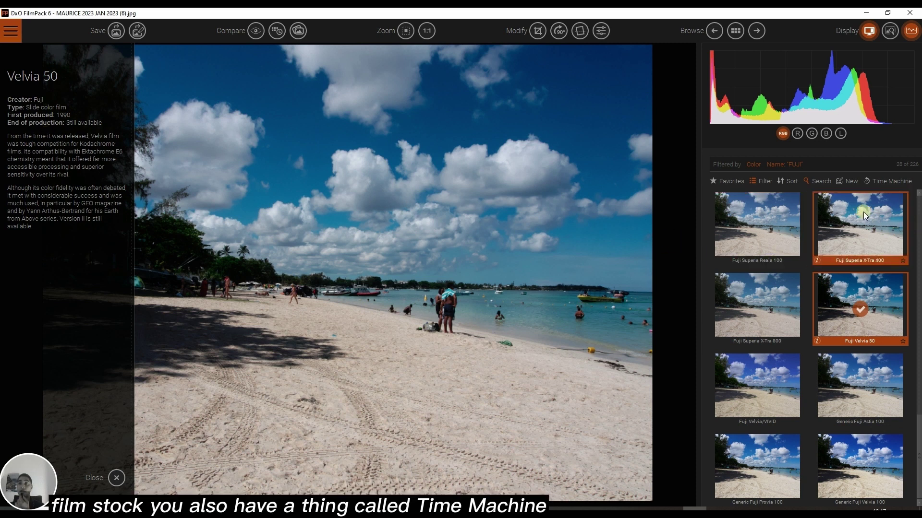
- Open the Time Machine in DxO FilmPack and look through the historical images and stories for 1990 - 1994
{"action": "left_click", "coordinate": [891, 183]}
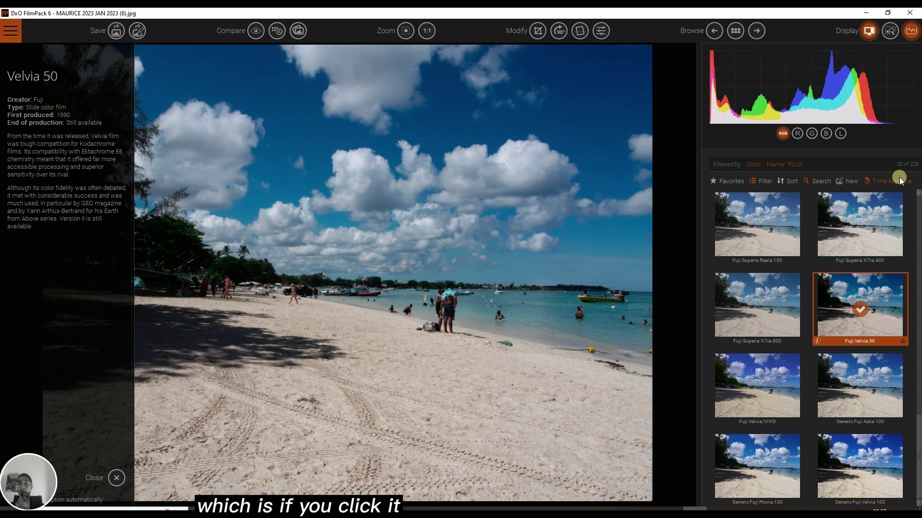
{"action": "left_click", "coordinate": [894, 184]}
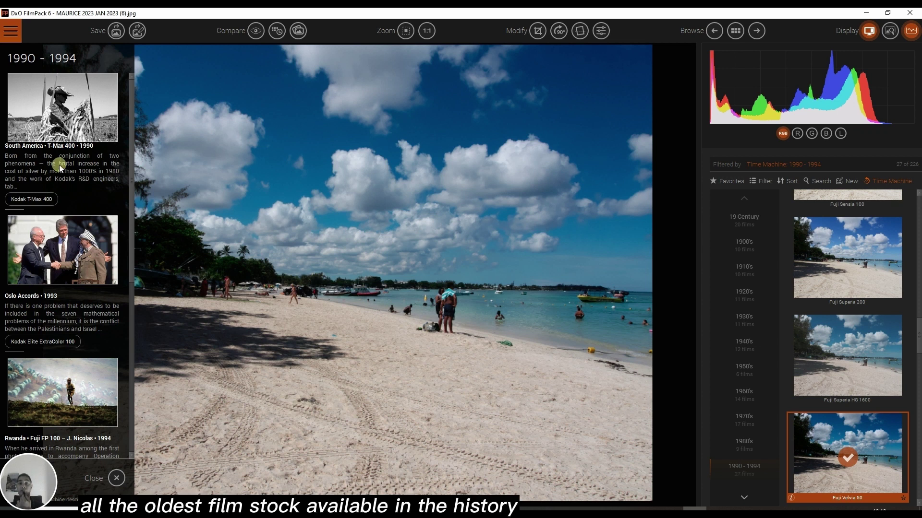
{"action": "scroll", "coordinate": [21, 222], "scroll_direction": "down", "scroll_amount": 5}
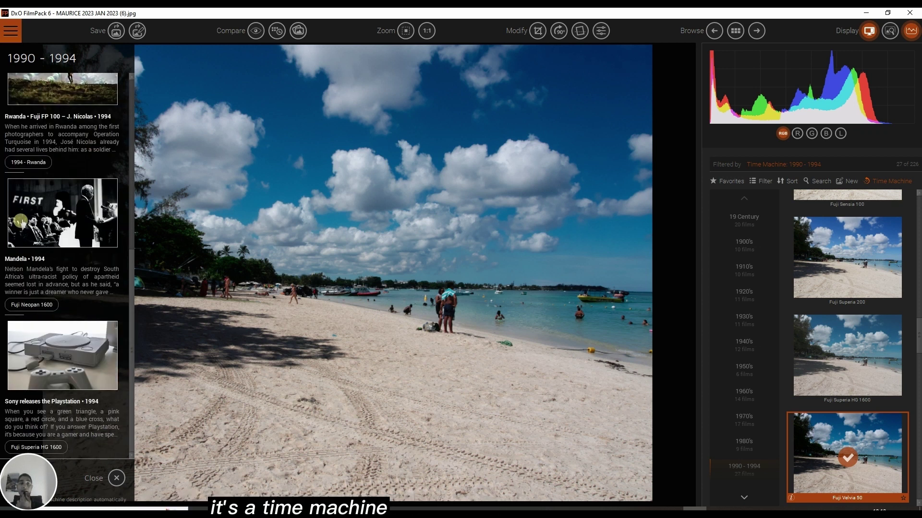
{"action": "scroll", "coordinate": [21, 222], "scroll_direction": "up", "scroll_amount": 5}
{"action": "scroll", "coordinate": [25, 218], "scroll_direction": "down", "scroll_amount": 5}
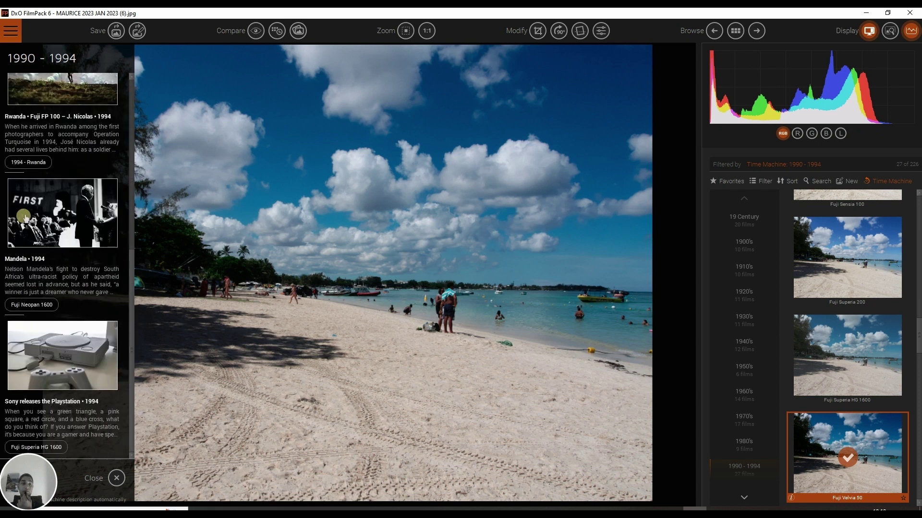
{"action": "scroll", "coordinate": [24, 218], "scroll_direction": "up", "scroll_amount": 5}
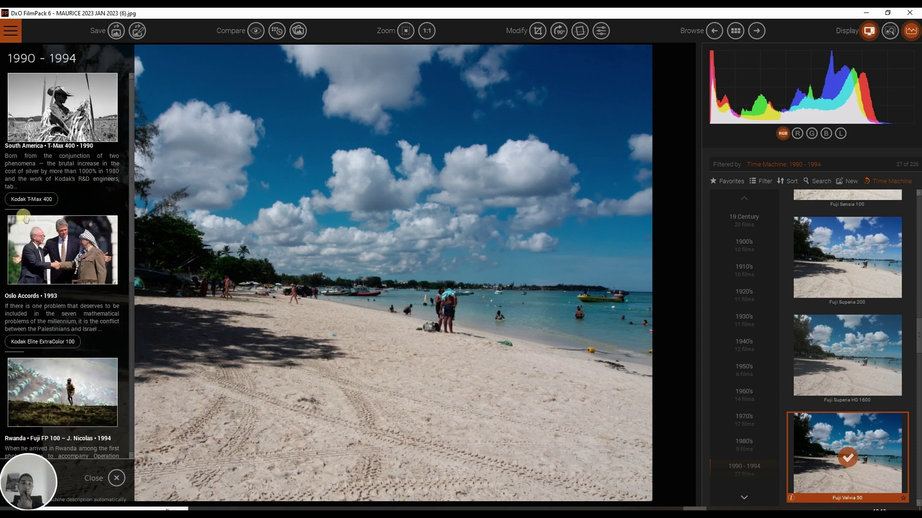
- Open historical images of the 1990 - 1994 period, ending with the Oslo Accords 1993 photo and its description
{"action": "left_click", "coordinate": [56, 127]}
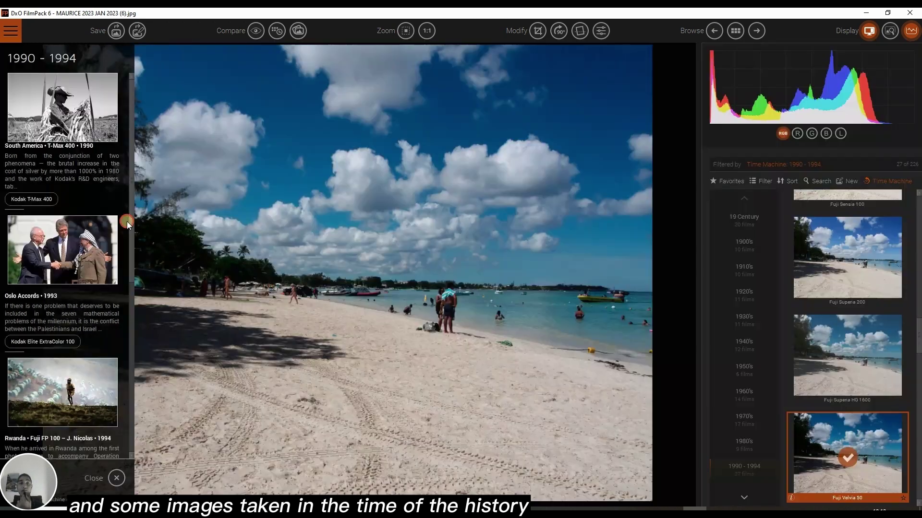
{"action": "left_click", "coordinate": [76, 248]}
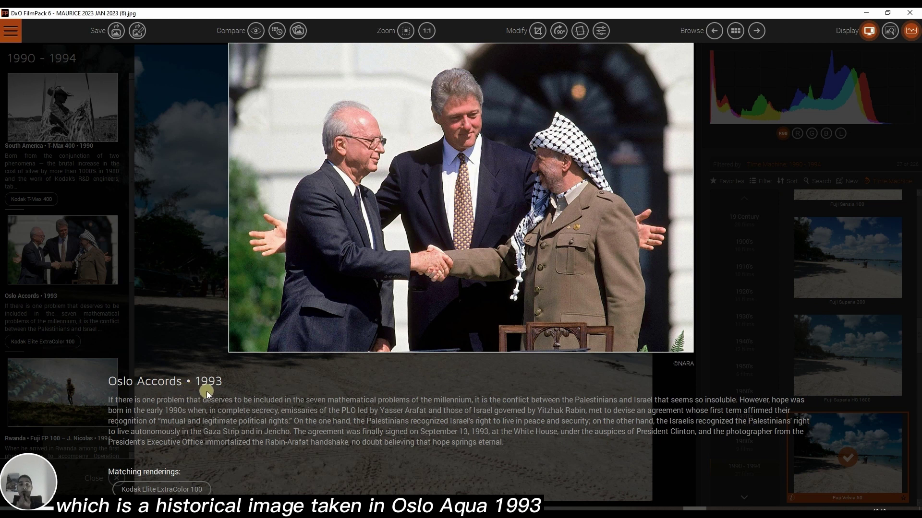
- Close the Oslo Accords photo, open the 1994 Sony Playstation image with its description, and close it again
{"action": "left_click", "coordinate": [126, 226]}
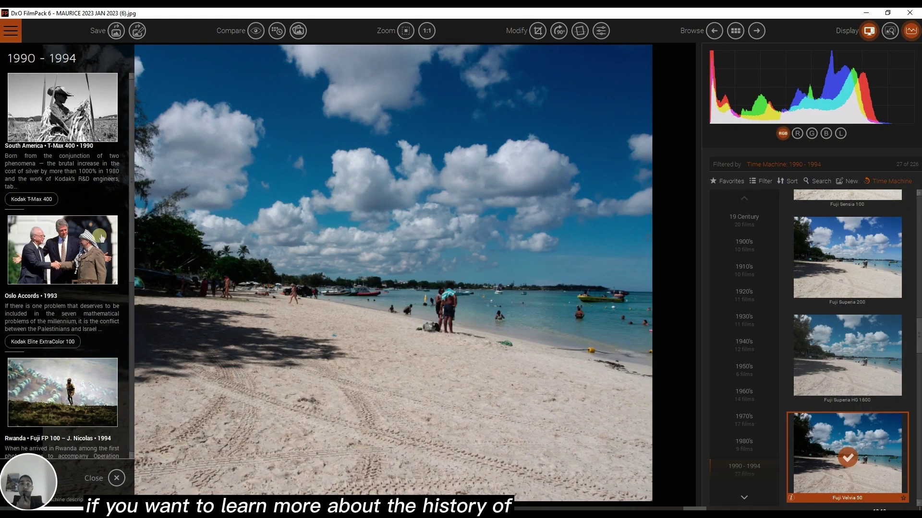
{"action": "scroll", "coordinate": [100, 236], "scroll_direction": "down", "scroll_amount": 3}
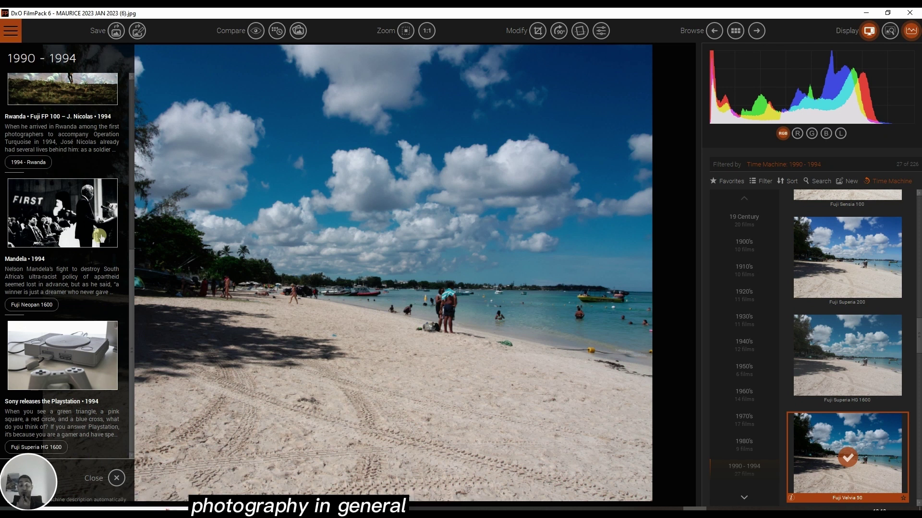
{"action": "left_click", "coordinate": [75, 367]}
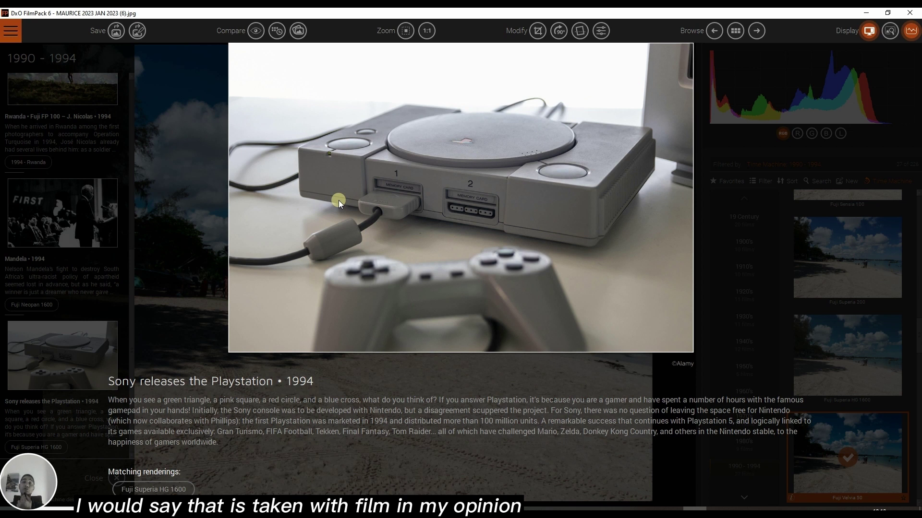
{"action": "left_click", "coordinate": [96, 246]}
{"action": "scroll", "coordinate": [451, 307], "scroll_direction": "down", "scroll_amount": 2}
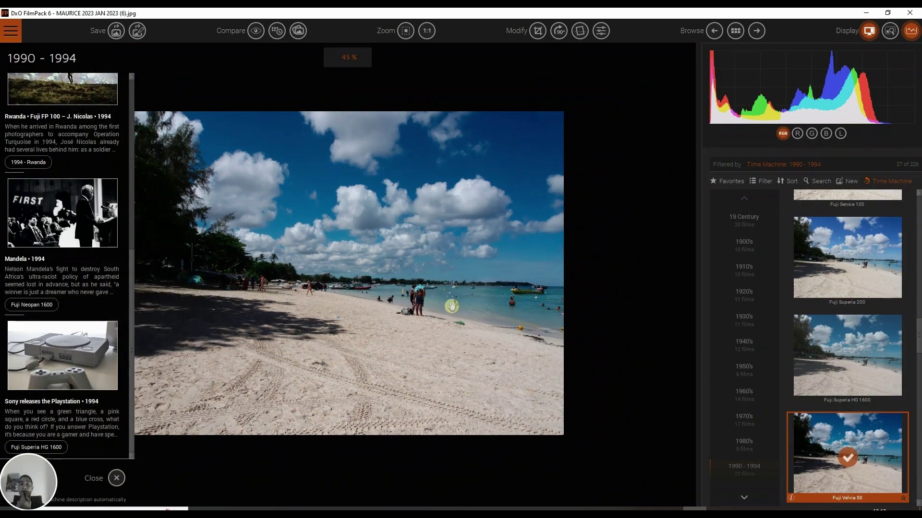
- Close the 1990 - 1994 stories and the Velvia 50 description, and turn off the Time Machine filter
{"action": "key", "text": "d"}
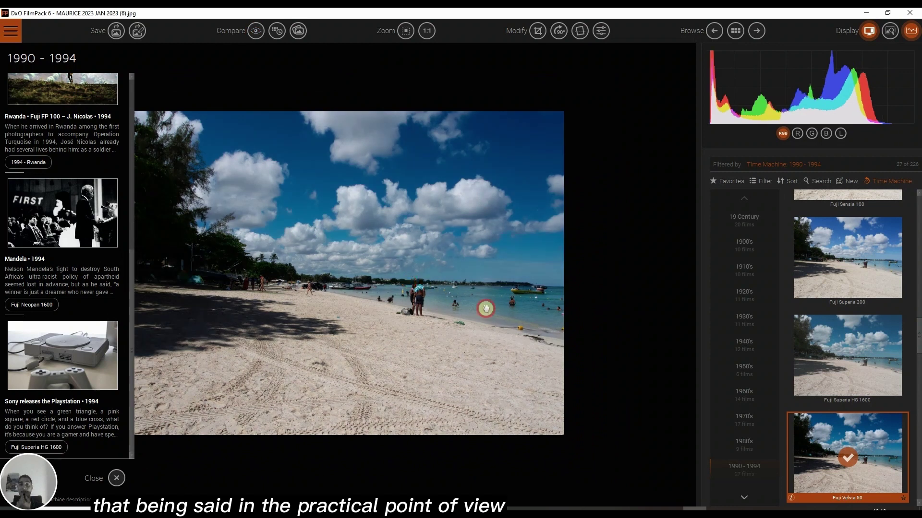
{"action": "left_click", "coordinate": [350, 283]}
{"action": "left_click", "coordinate": [116, 478]}
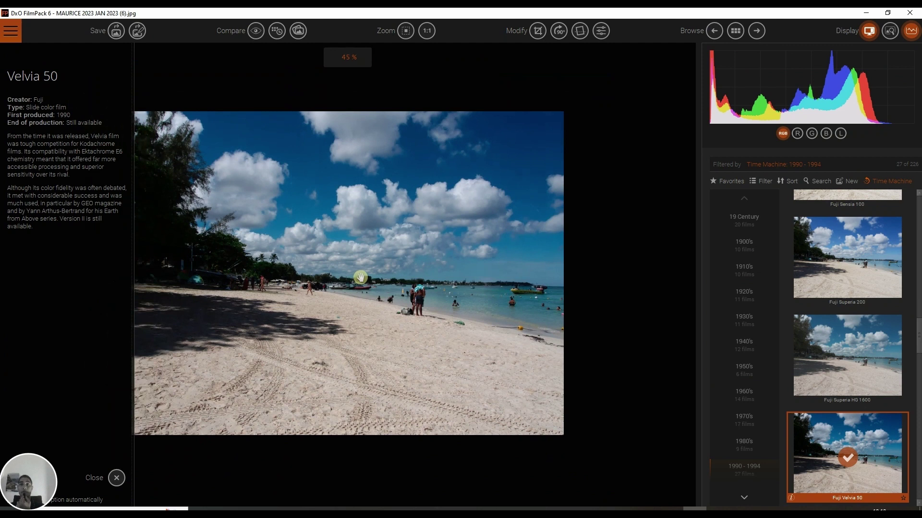
{"action": "left_click", "coordinate": [363, 274]}
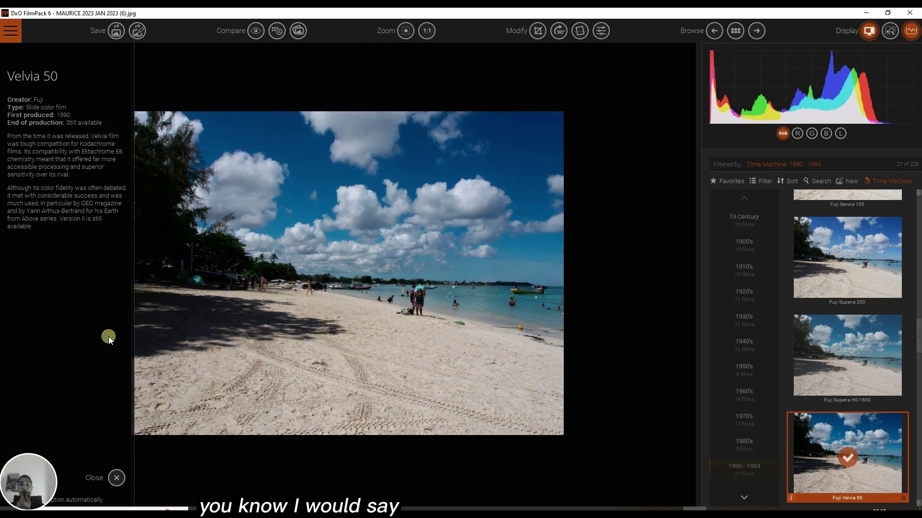
{"action": "left_click", "coordinate": [116, 478]}
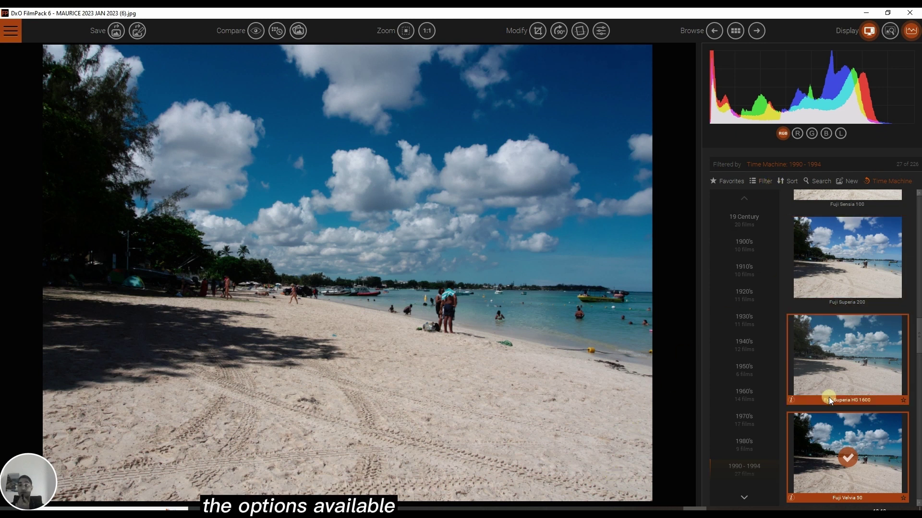
{"action": "left_click", "coordinate": [881, 181]}
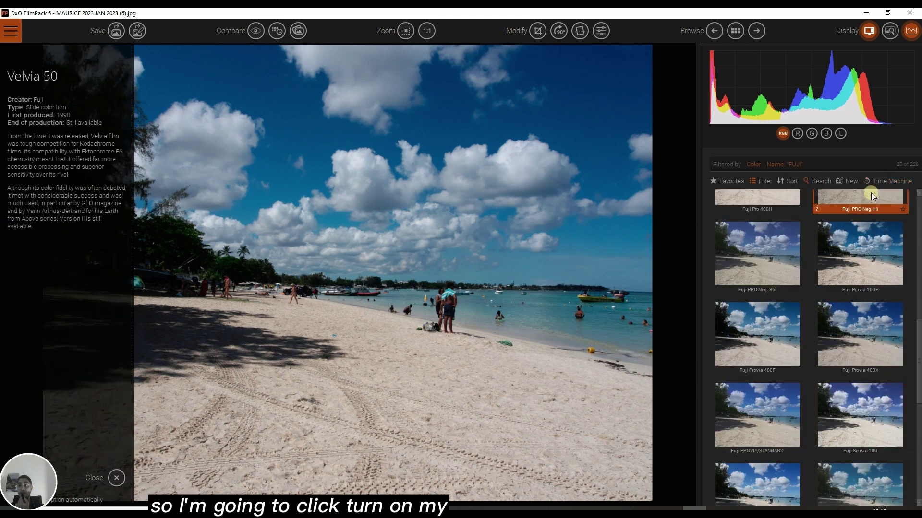
{"action": "left_click", "coordinate": [116, 479]}
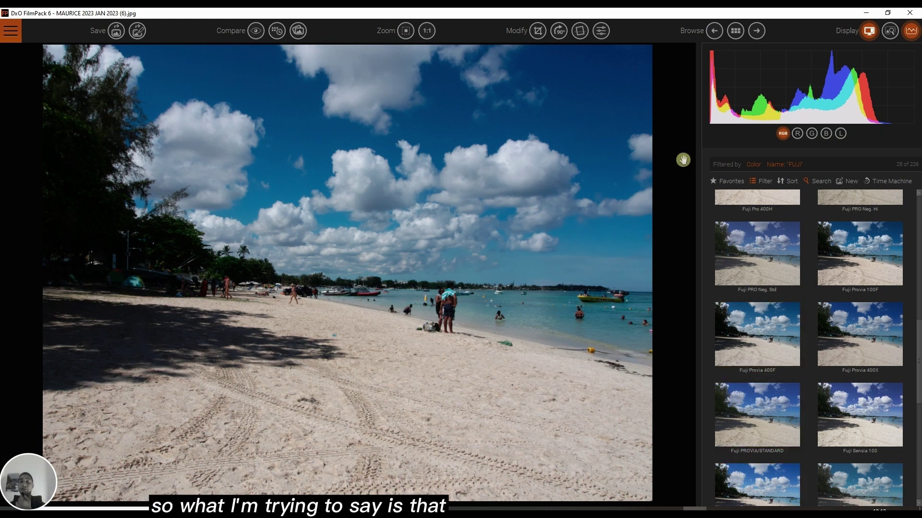
- Examine the grain in the clouds up close, then look through the Fuji colour presets down to Fuji Velvia 50
{"action": "scroll", "coordinate": [521, 165], "scroll_direction": "up", "scroll_amount": 3}
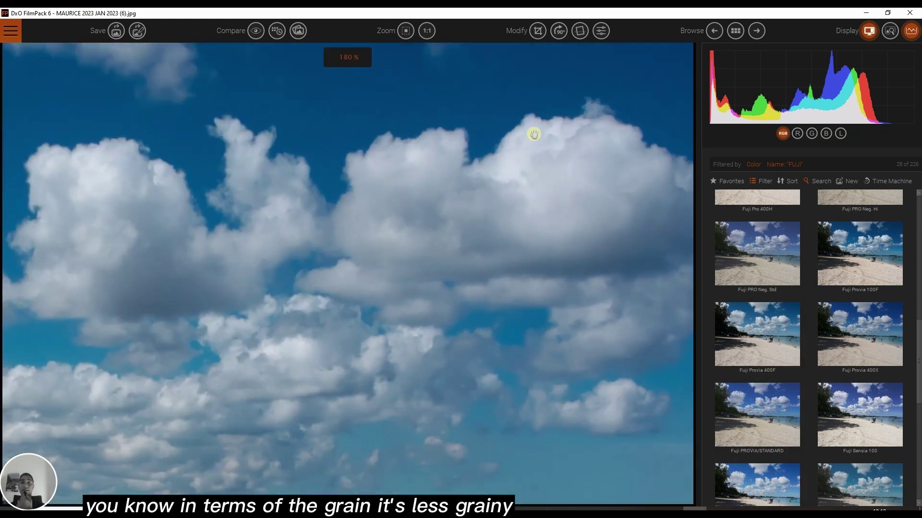
{"action": "scroll", "coordinate": [498, 171], "scroll_direction": "down", "scroll_amount": 4}
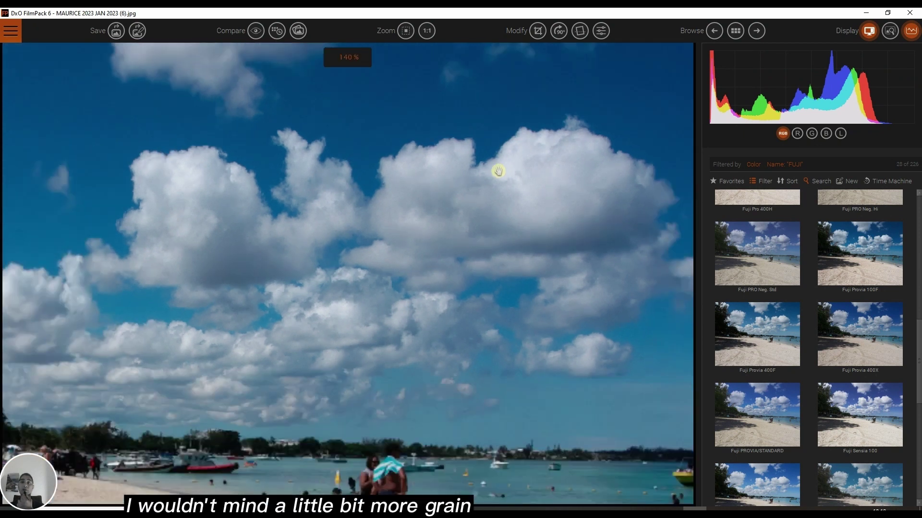
{"action": "scroll", "coordinate": [498, 171], "scroll_direction": "up", "scroll_amount": 1}
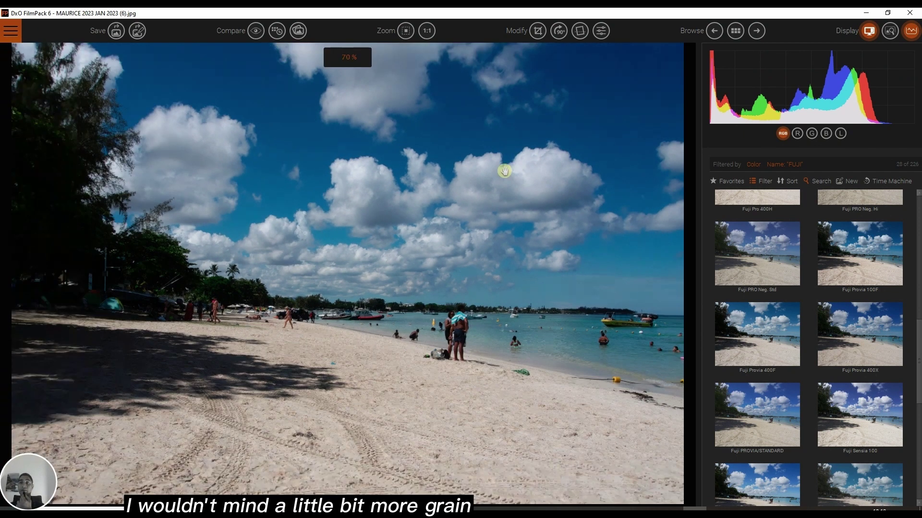
{"action": "scroll", "coordinate": [561, 155], "scroll_direction": "down", "scroll_amount": 1}
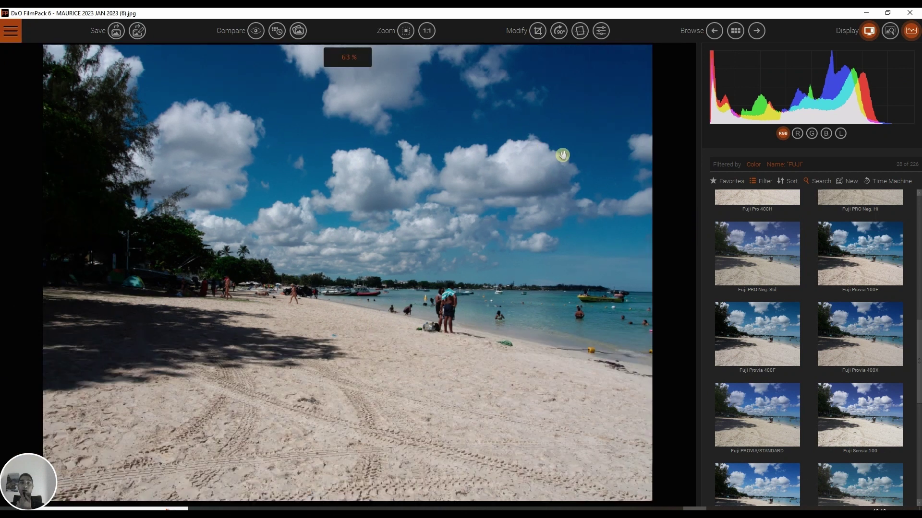
{"action": "scroll", "coordinate": [830, 266], "scroll_direction": "up", "scroll_amount": 5}
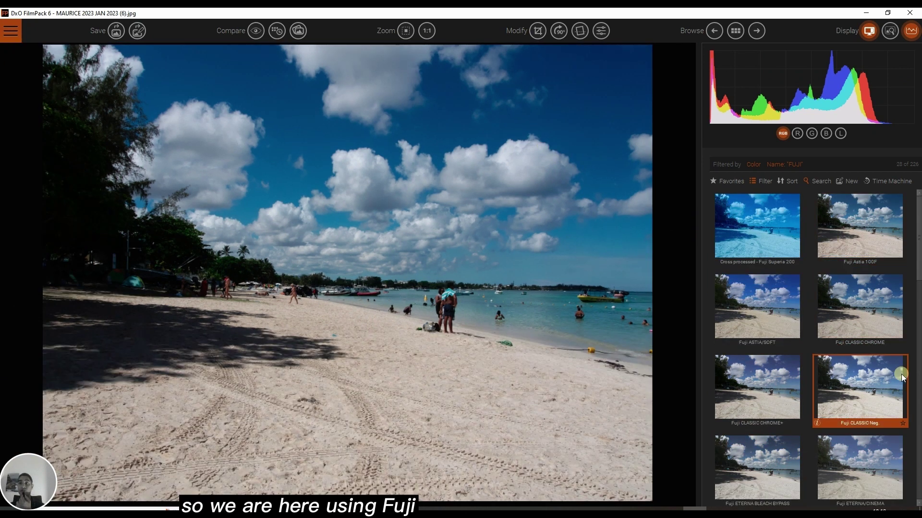
{"action": "scroll", "coordinate": [866, 371], "scroll_direction": "down", "scroll_amount": 5}
{"action": "scroll", "coordinate": [867, 384], "scroll_direction": "down", "scroll_amount": 3}
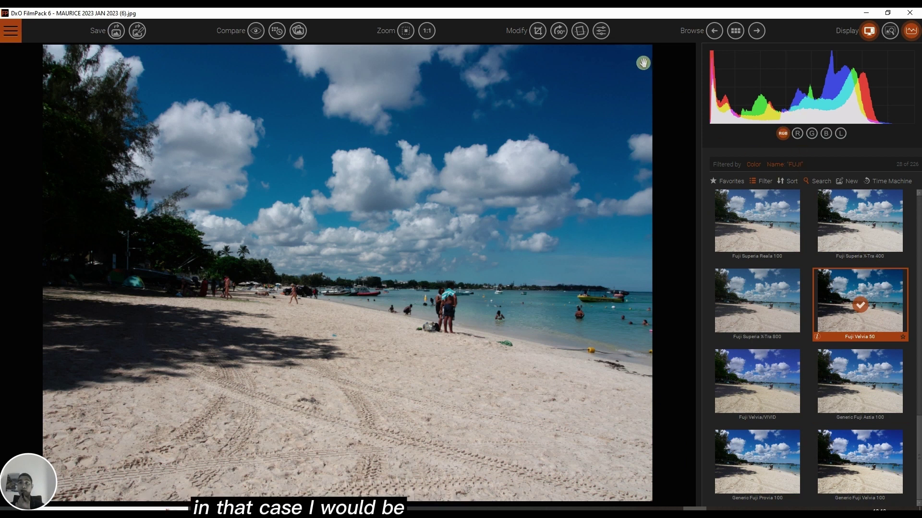
- Open the adjustment controls and set the Fuji Velvia 50 rendering intensity to 112
{"action": "left_click", "coordinate": [602, 31]}
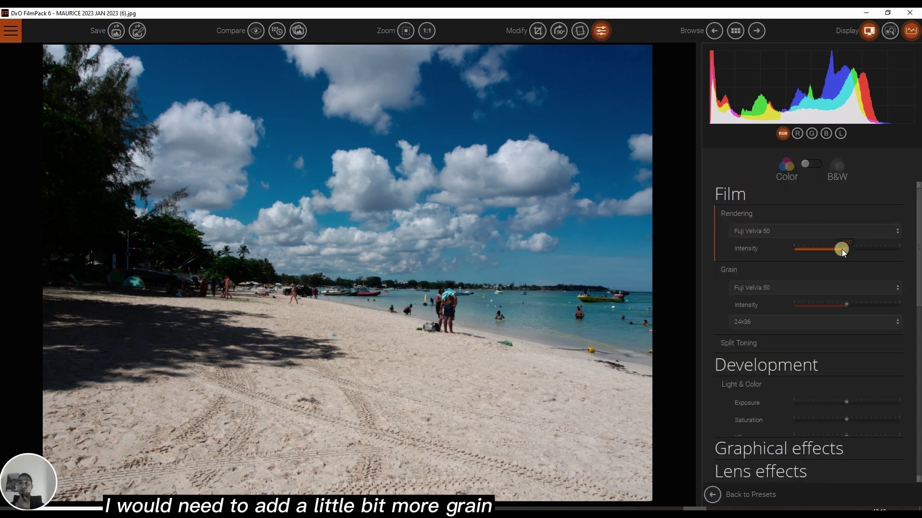
{"action": "left_click_drag", "start_coordinate": [846, 252], "coordinate": [852, 254]}
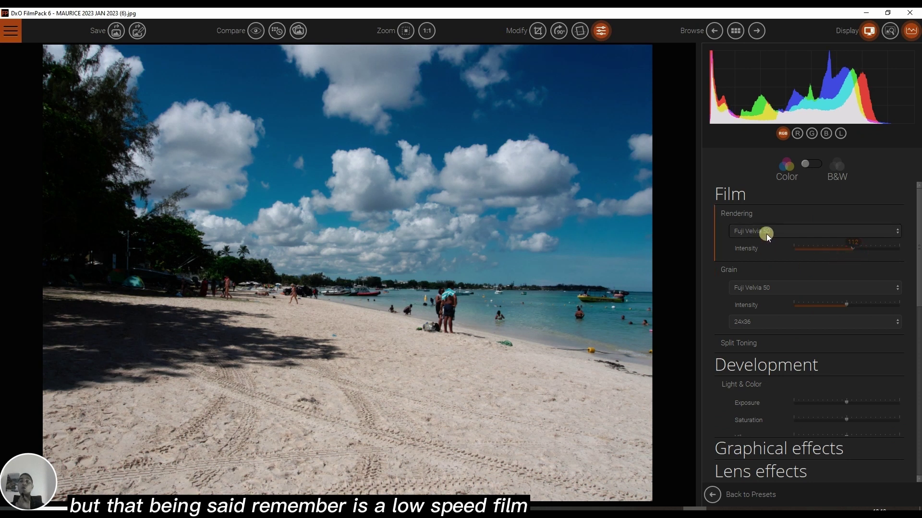
- Switch to Dehancer Photo and compare the beach photo with Film Grain turned off and back on
{"action": "scroll", "coordinate": [320, 267], "scroll_direction": "up", "scroll_amount": 3}
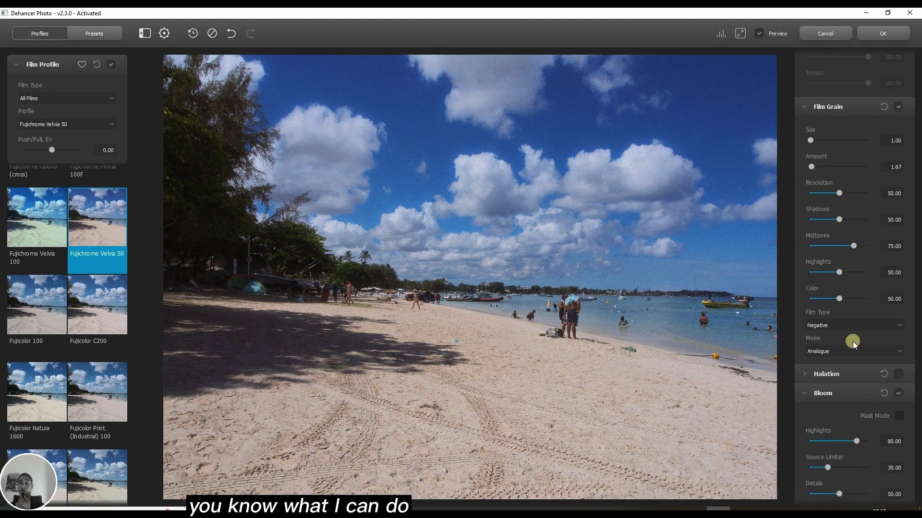
{"action": "scroll", "coordinate": [852, 339], "scroll_direction": "up", "scroll_amount": 8}
{"action": "scroll", "coordinate": [853, 338], "scroll_direction": "down", "scroll_amount": 4}
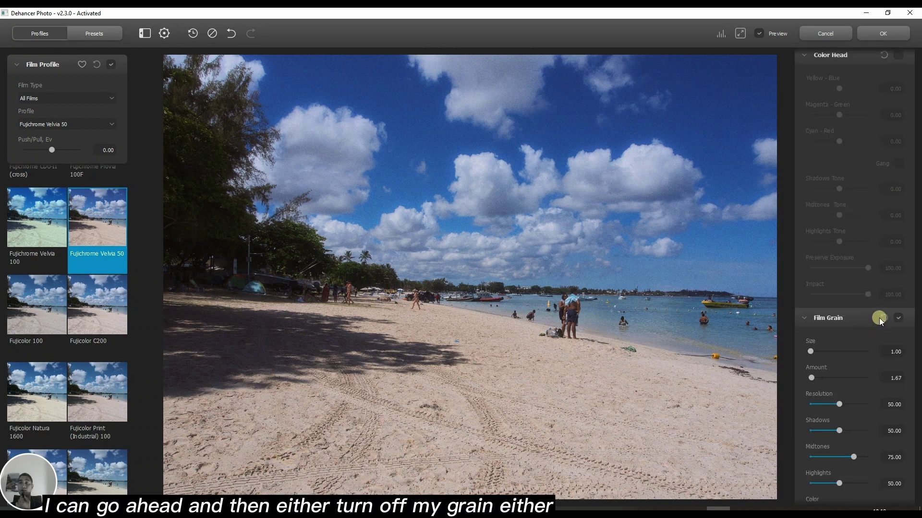
{"action": "left_click", "coordinate": [902, 317]}
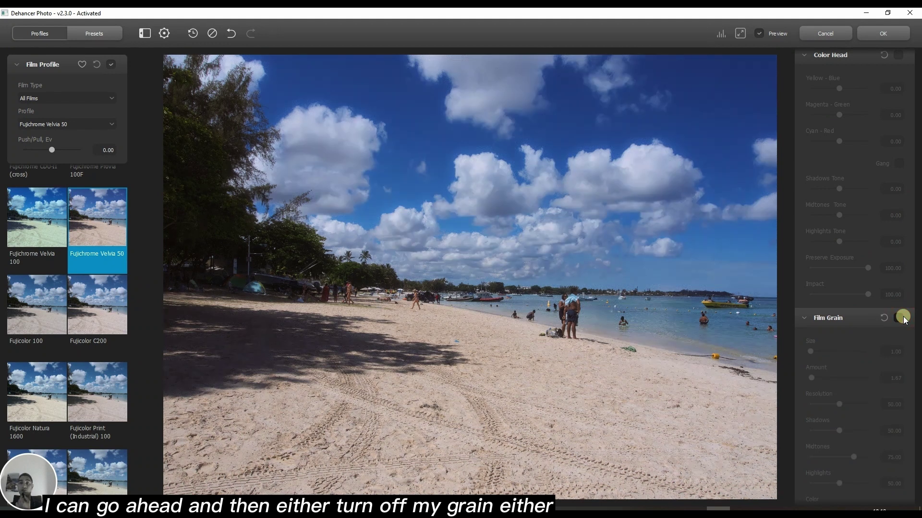
{"action": "left_click", "coordinate": [902, 317]}
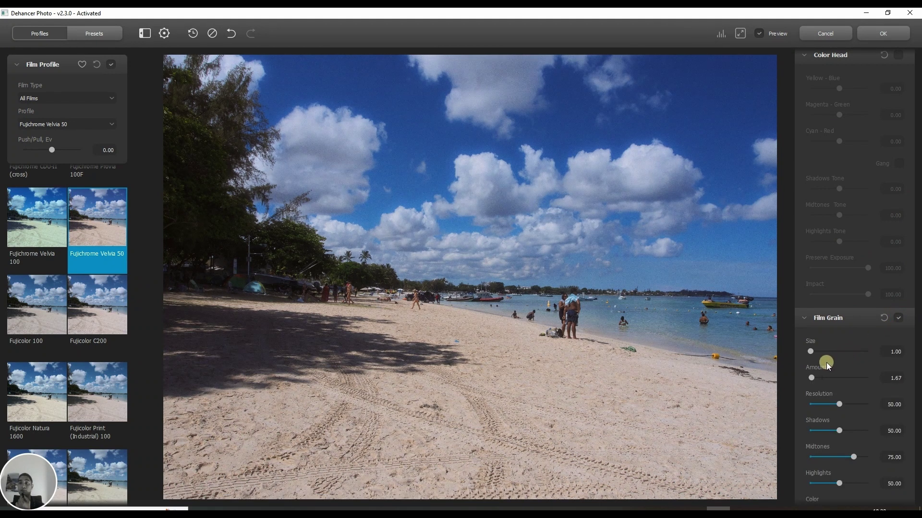
- Reset Film Grain, then set its amount to 7.50 and its midtones to 13.33
{"action": "left_click", "coordinate": [883, 318]}
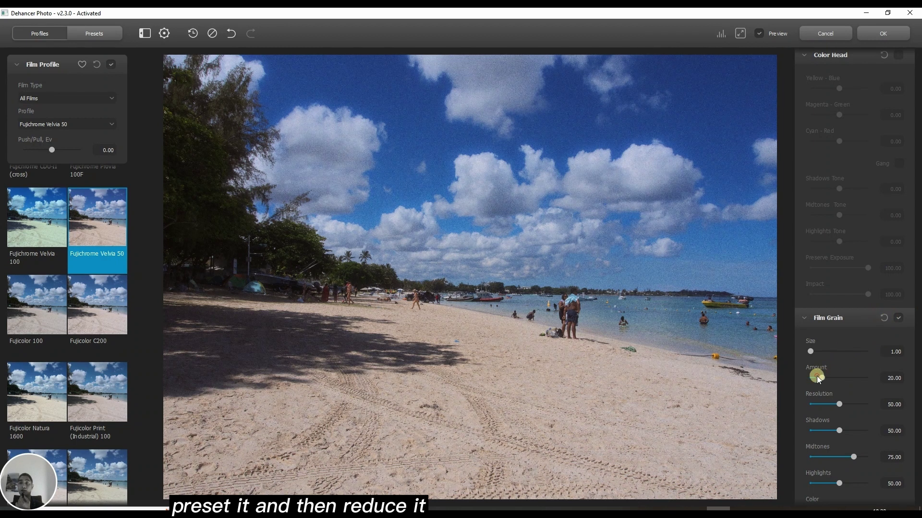
{"action": "left_click_drag", "start_coordinate": [816, 376], "coordinate": [814, 378]}
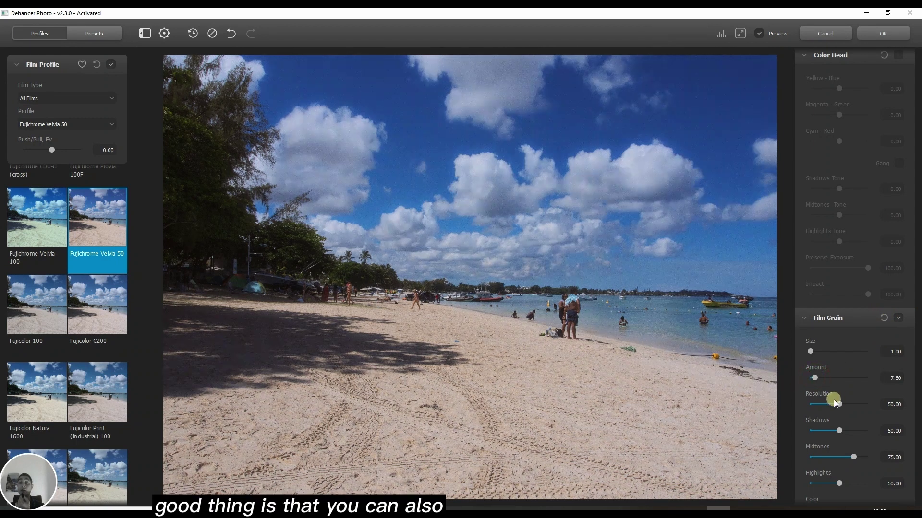
{"action": "scroll", "coordinate": [802, 415], "scroll_direction": "down", "scroll_amount": 2}
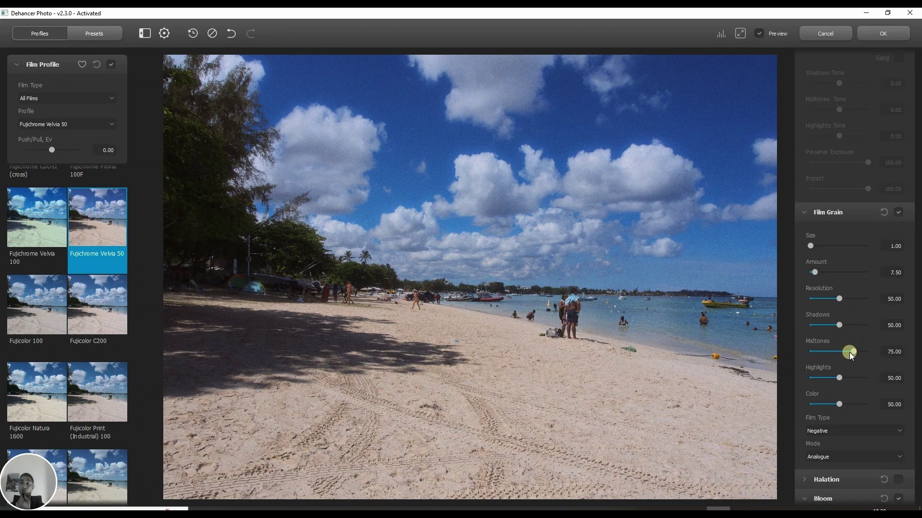
{"action": "left_click_drag", "start_coordinate": [851, 353], "coordinate": [817, 351]}
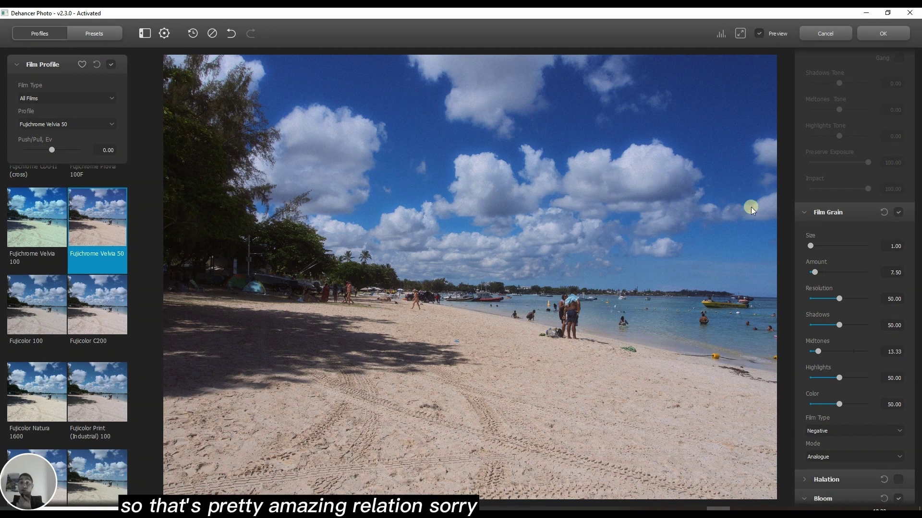
- Compare the photo with Bloom turned off and back on, and try the Halation effect
{"action": "scroll", "coordinate": [857, 450], "scroll_direction": "down", "scroll_amount": 5}
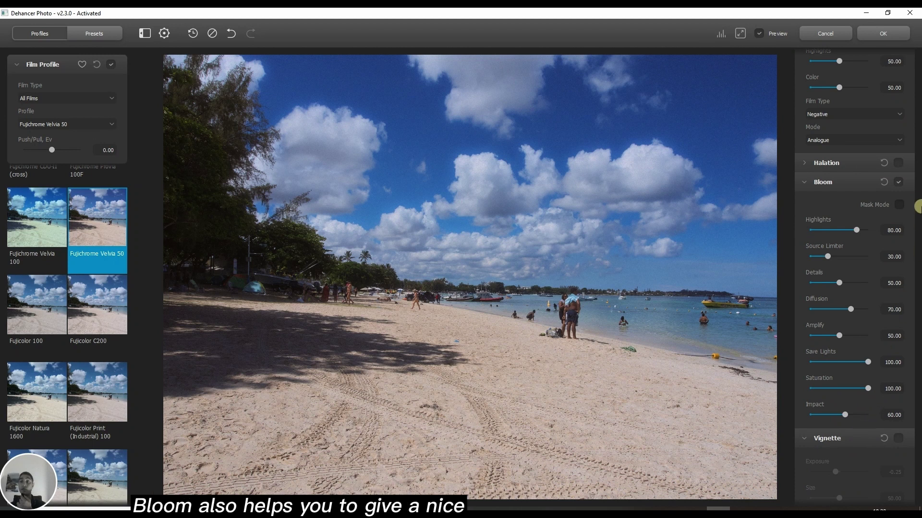
{"action": "left_click", "coordinate": [895, 182]}
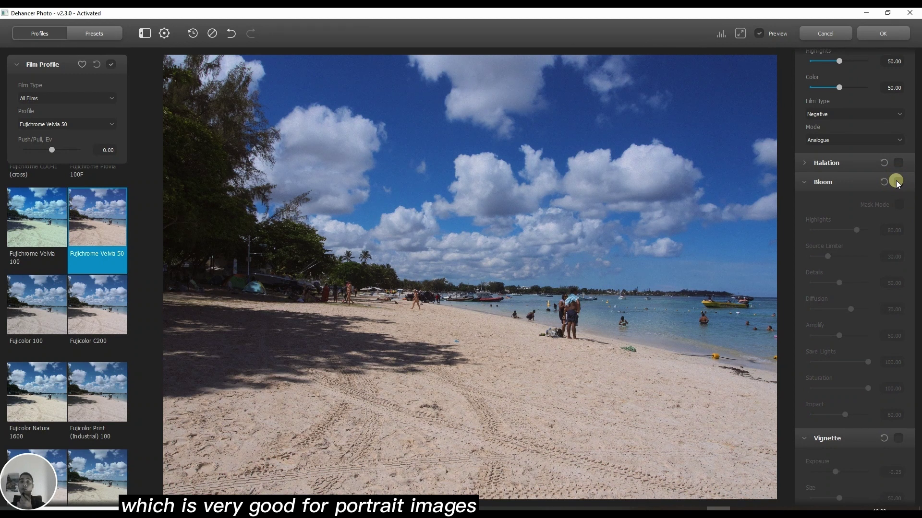
{"action": "left_click", "coordinate": [896, 183]}
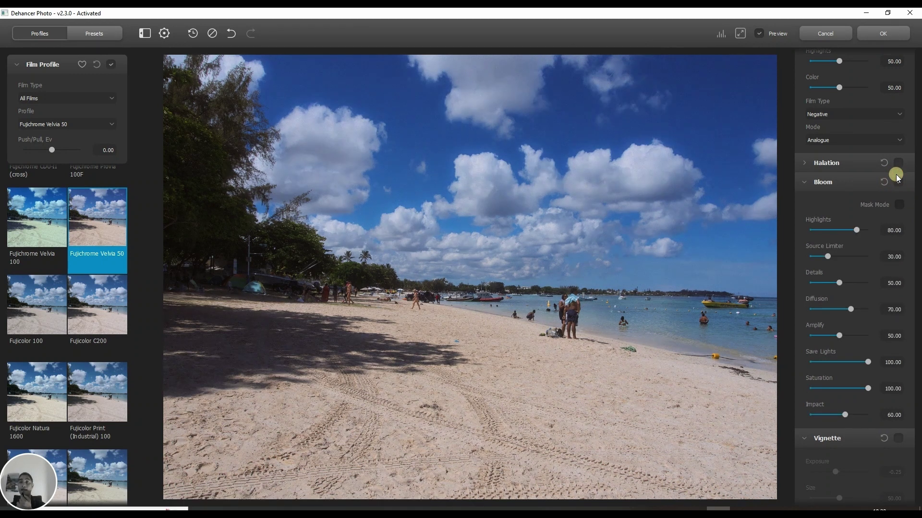
{"action": "left_click", "coordinate": [897, 163]}
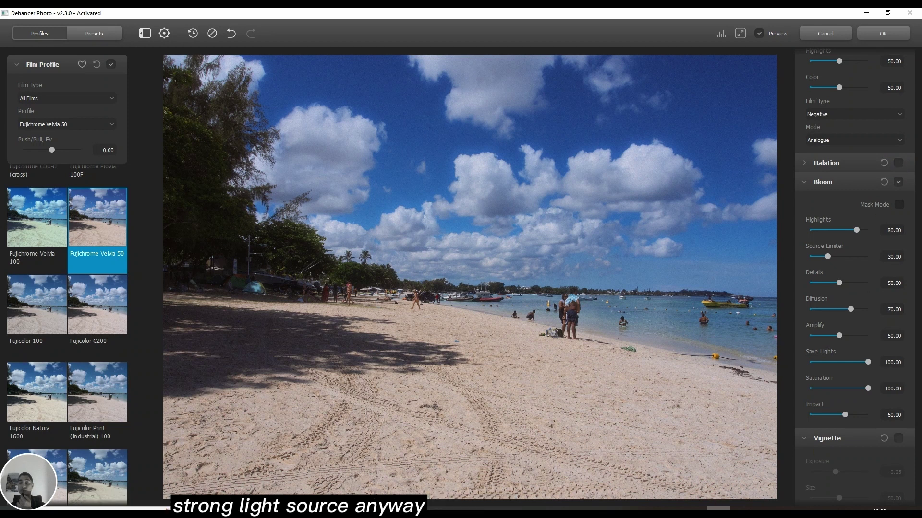
- Set the Source exposure compensation to 0.15 for the beach photo
{"action": "mouse_move", "coordinate": [717, 513]}
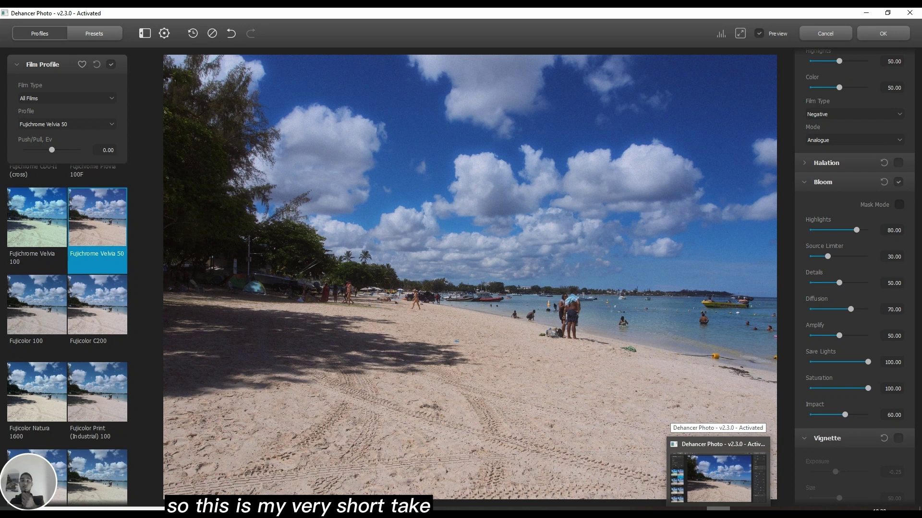
{"action": "left_click", "coordinate": [717, 511]}
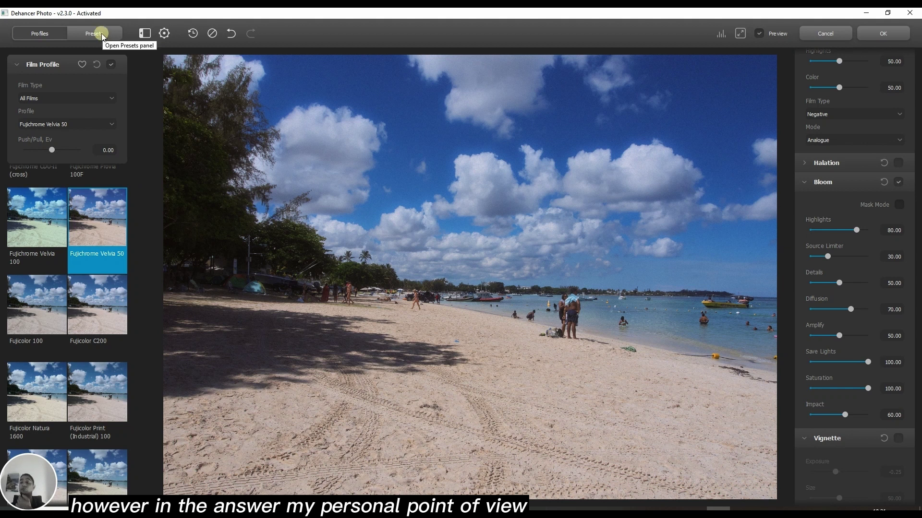
{"action": "scroll", "coordinate": [833, 243], "scroll_direction": "up", "scroll_amount": 10}
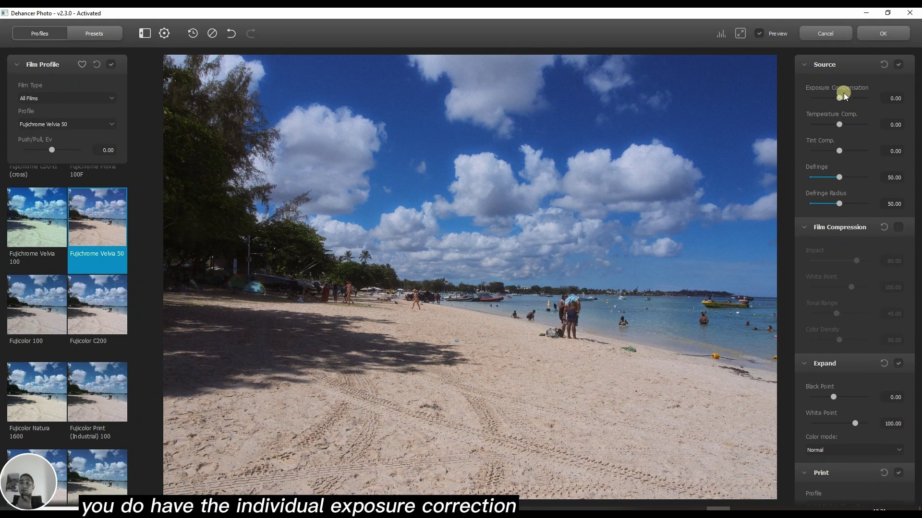
{"action": "left_click_drag", "start_coordinate": [839, 103], "coordinate": [843, 121]}
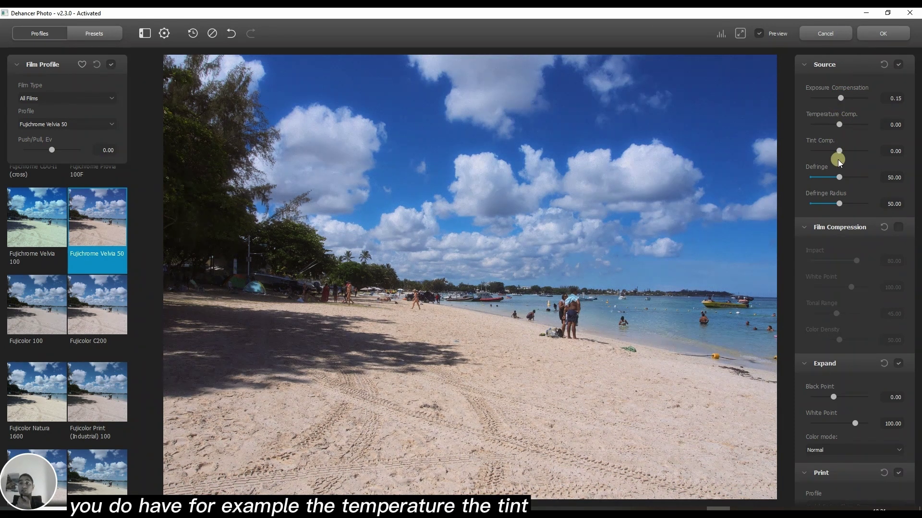
{"action": "scroll", "coordinate": [848, 173], "scroll_direction": "down", "scroll_amount": 2}
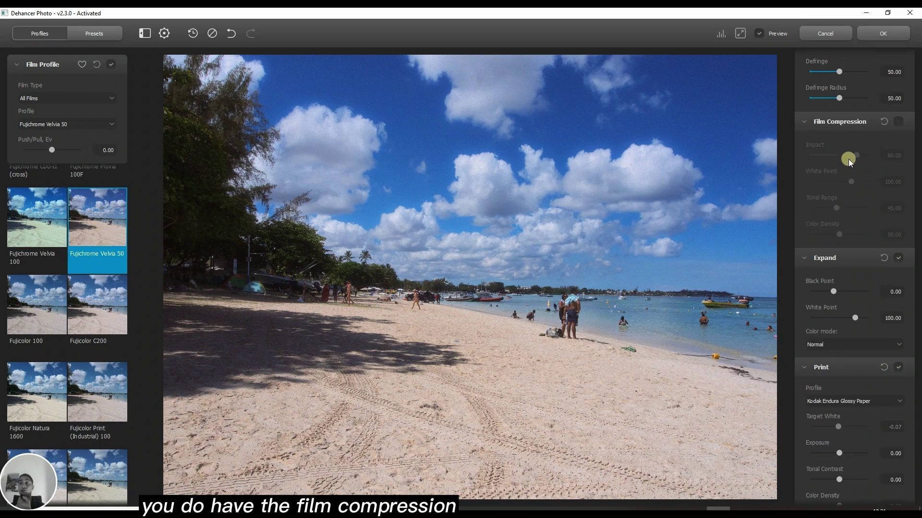
- Compare the beach photo with Film Compression turned on and back off
{"action": "left_click", "coordinate": [899, 122]}
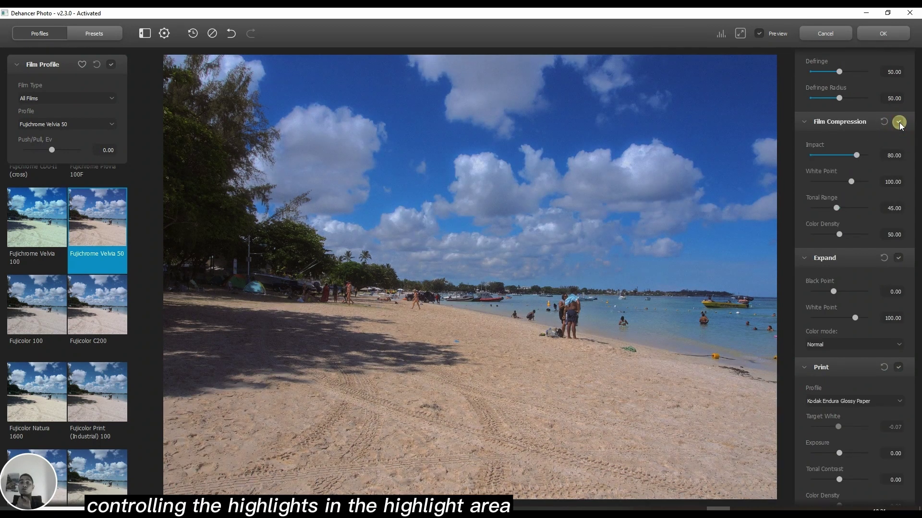
{"action": "left_click", "coordinate": [899, 124]}
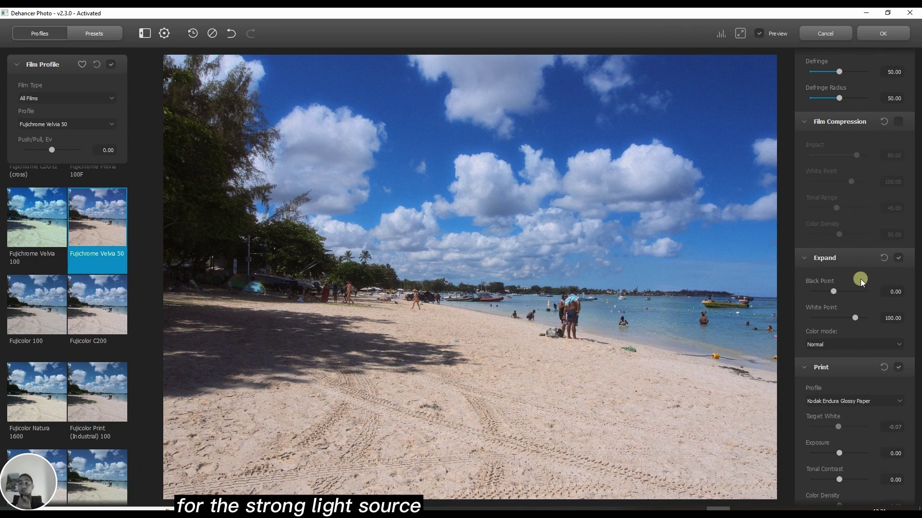
- Try the Linear print profile on the photo, then set the Print profile to Fujifilm 3513 Print film
{"action": "scroll", "coordinate": [857, 289], "scroll_direction": "down", "scroll_amount": 2}
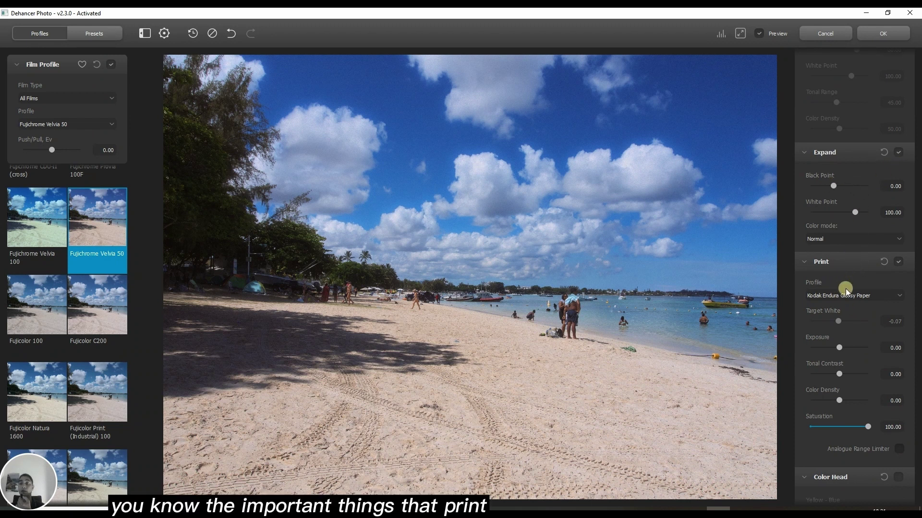
{"action": "scroll", "coordinate": [851, 280], "scroll_direction": "down", "scroll_amount": 2}
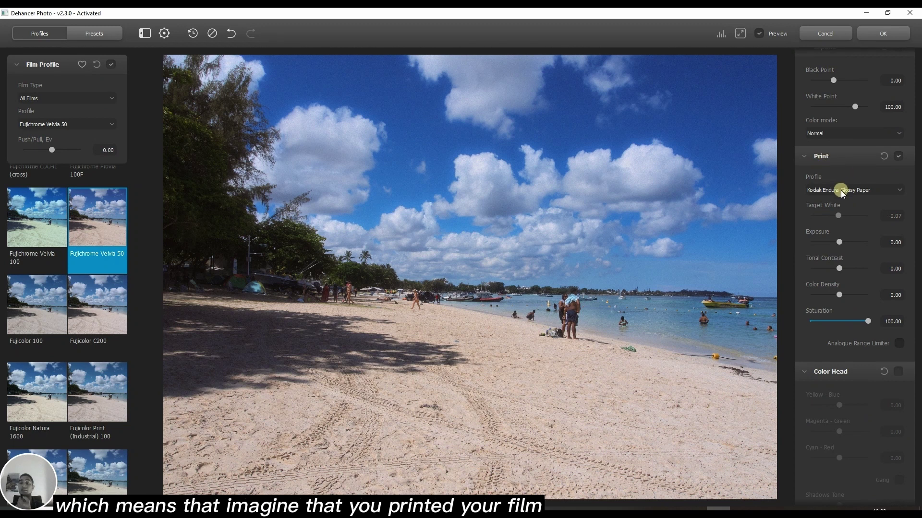
{"action": "left_click", "coordinate": [841, 191]}
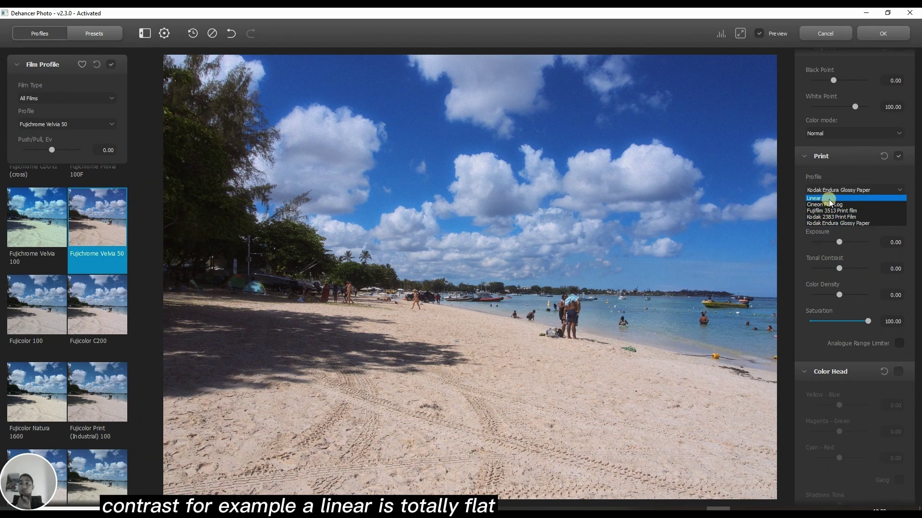
{"action": "left_click", "coordinate": [829, 200]}
{"action": "left_click", "coordinate": [829, 194]}
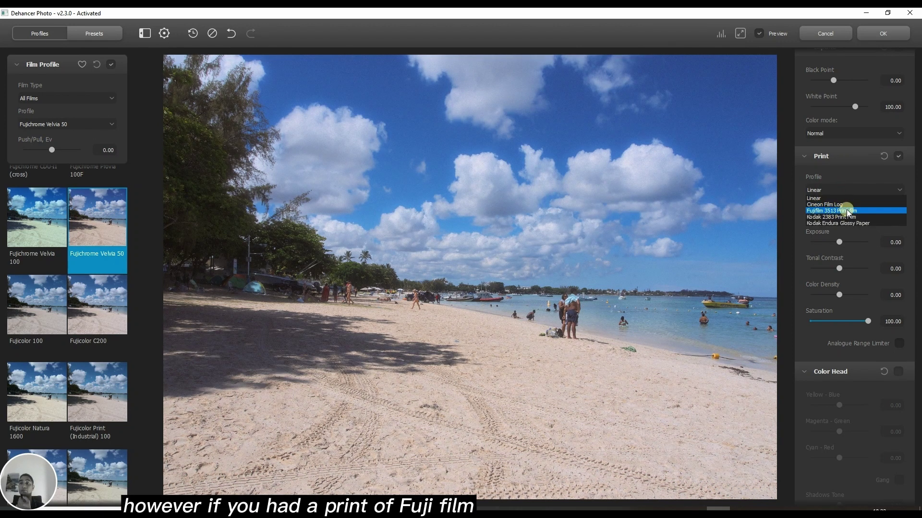
{"action": "left_click", "coordinate": [851, 210]}
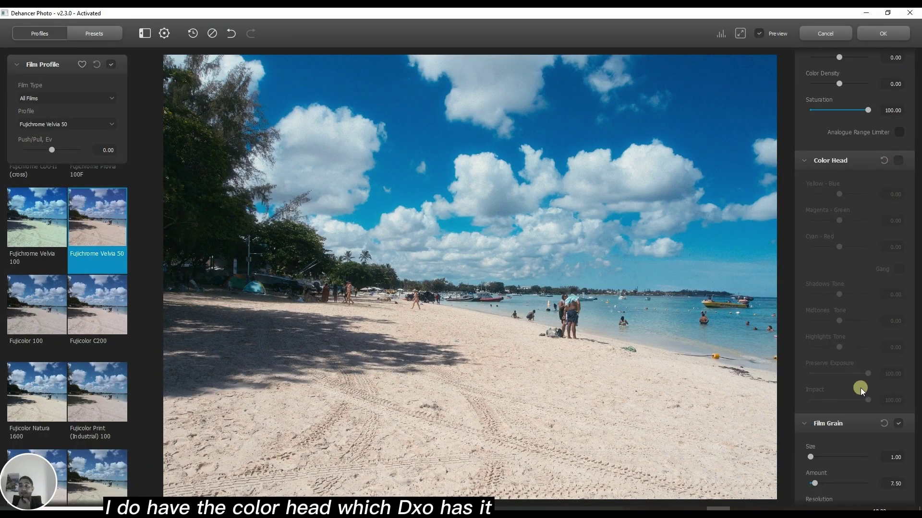
- Look through the Color Head, Film Grain, Halation, Bloom and Vignette settings
{"action": "scroll", "coordinate": [860, 388], "scroll_direction": "down", "scroll_amount": 2}
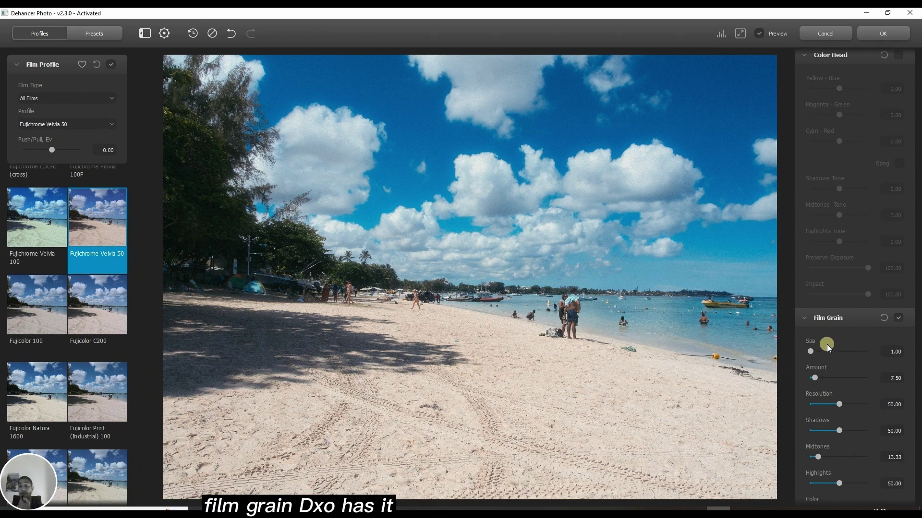
{"action": "scroll", "coordinate": [826, 344], "scroll_direction": "down", "scroll_amount": 2}
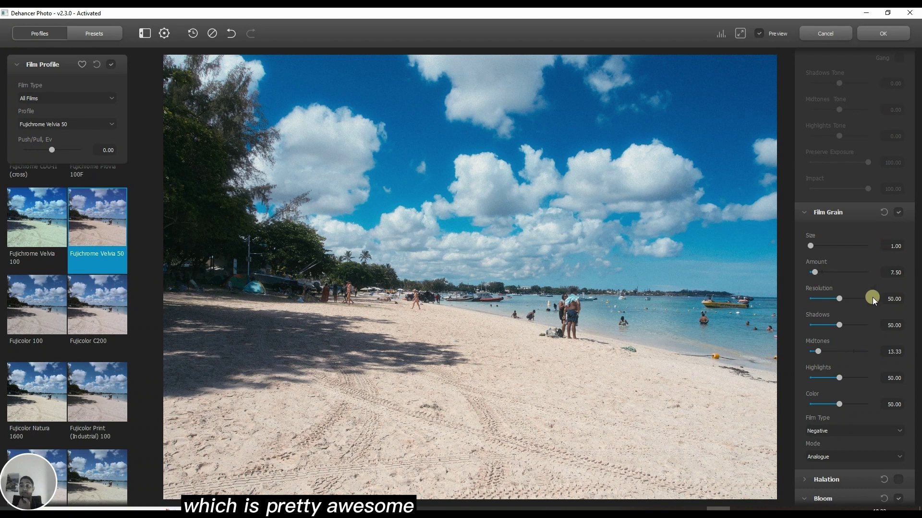
{"action": "scroll", "coordinate": [872, 298], "scroll_direction": "down", "scroll_amount": 4}
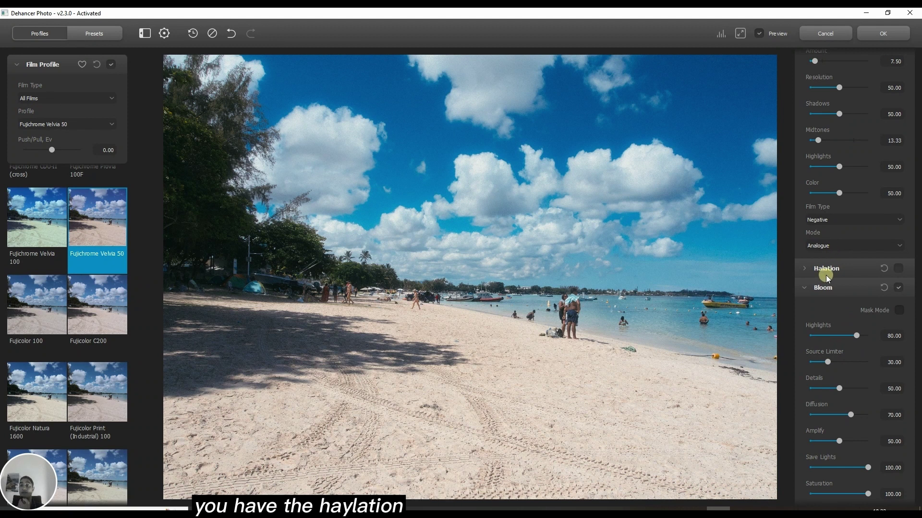
{"action": "scroll", "coordinate": [837, 318], "scroll_direction": "down", "scroll_amount": 3}
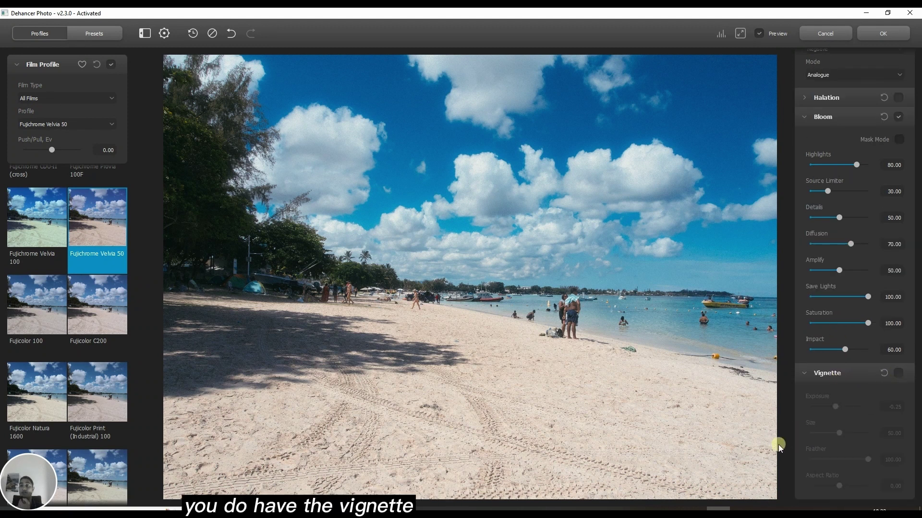
- Switch to DxO FilmPack 6, apply the Color Leak 1 light leak and view the whole beach photo
{"action": "left_click", "coordinate": [706, 502]}
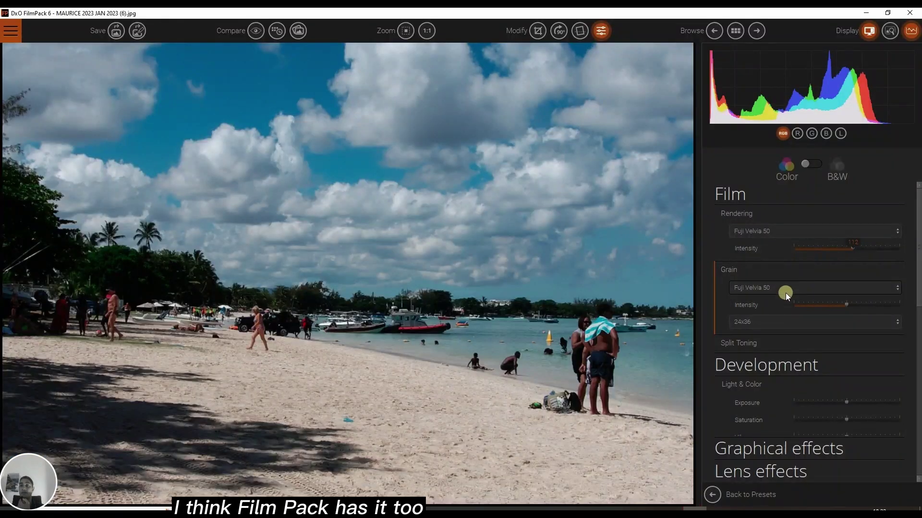
{"action": "scroll", "coordinate": [782, 312], "scroll_direction": "down", "scroll_amount": 5}
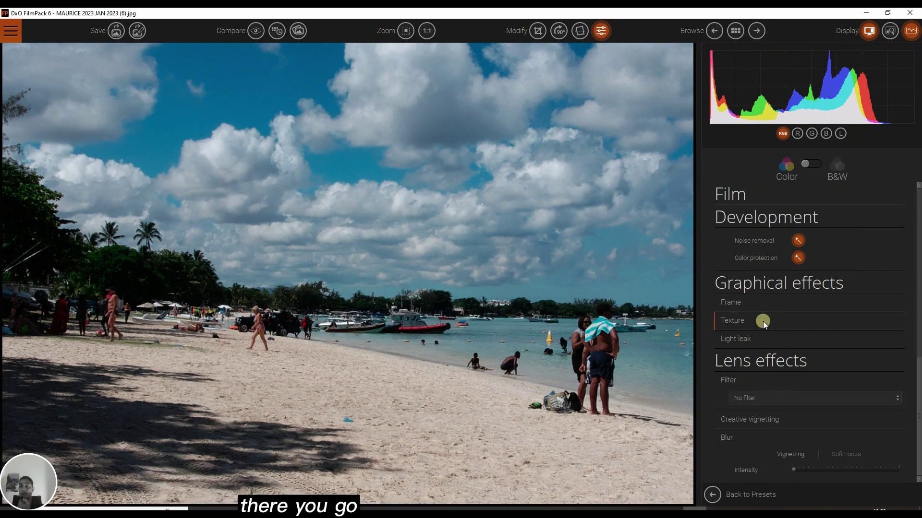
{"action": "left_click", "coordinate": [739, 339]}
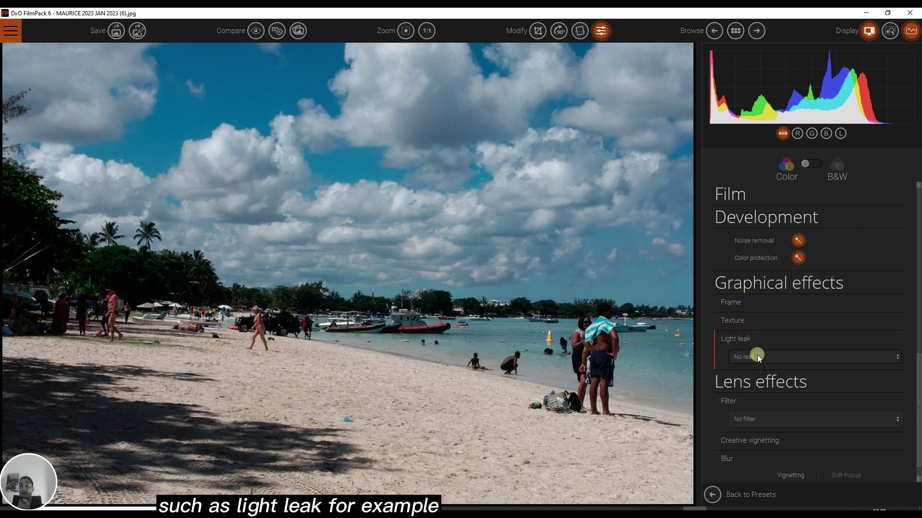
{"action": "left_click", "coordinate": [758, 356]}
{"action": "left_click", "coordinate": [765, 410]}
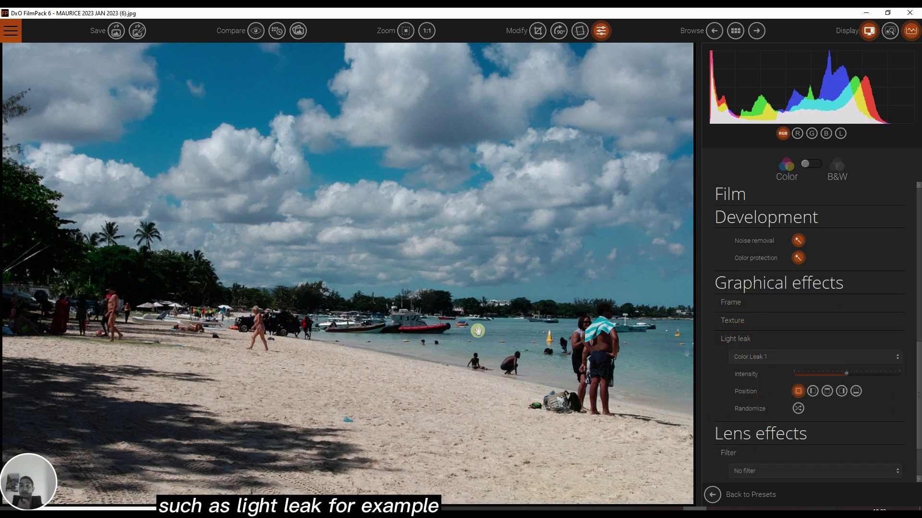
{"action": "scroll", "coordinate": [479, 327], "scroll_direction": "down", "scroll_amount": 4}
{"action": "scroll", "coordinate": [479, 327], "scroll_direction": "up", "scroll_amount": 1}
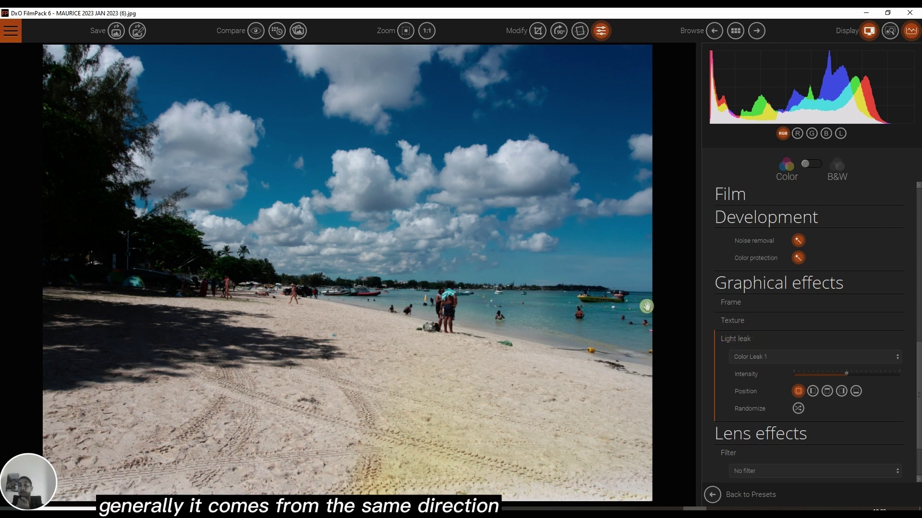
- Compare the photo using the Color Leak 3 light leak with the original, then set the light leak to No leak
{"action": "left_click", "coordinate": [788, 360]}
{"action": "left_click", "coordinate": [782, 466]}
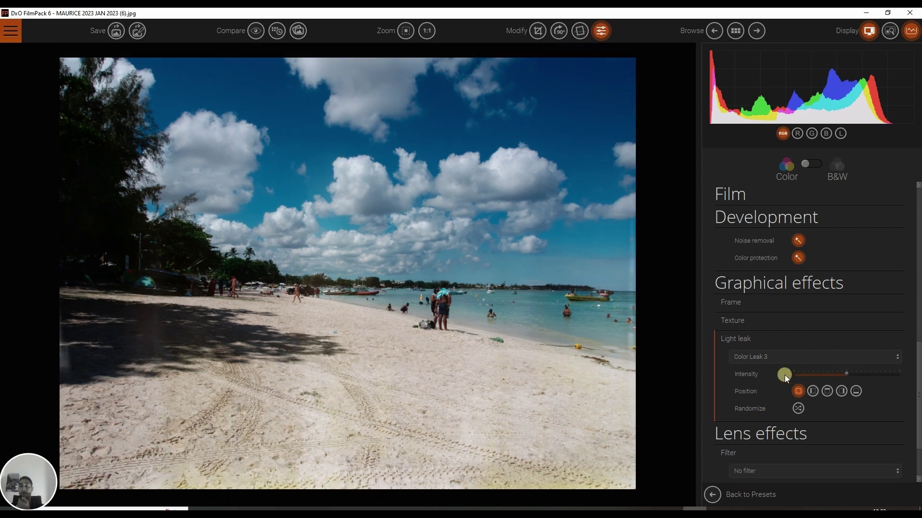
{"action": "left_click", "coordinate": [530, 335]}
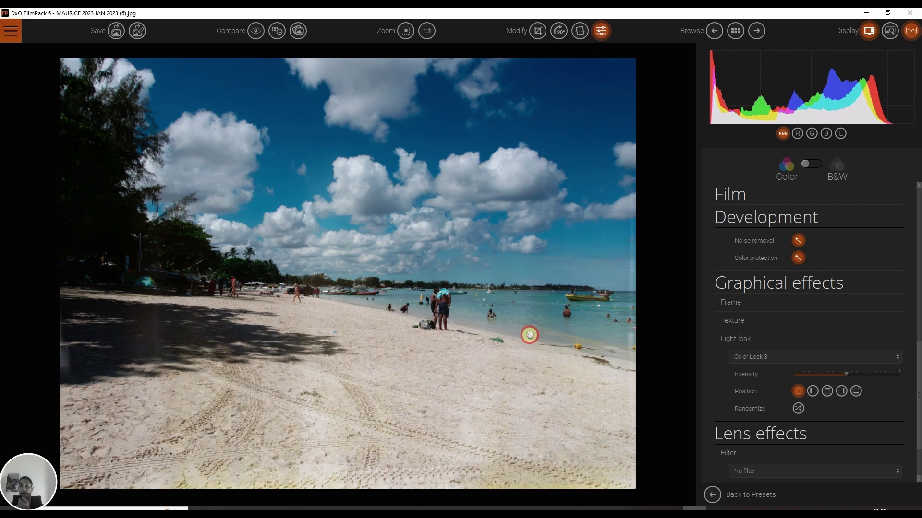
{"action": "left_click", "coordinate": [254, 31]}
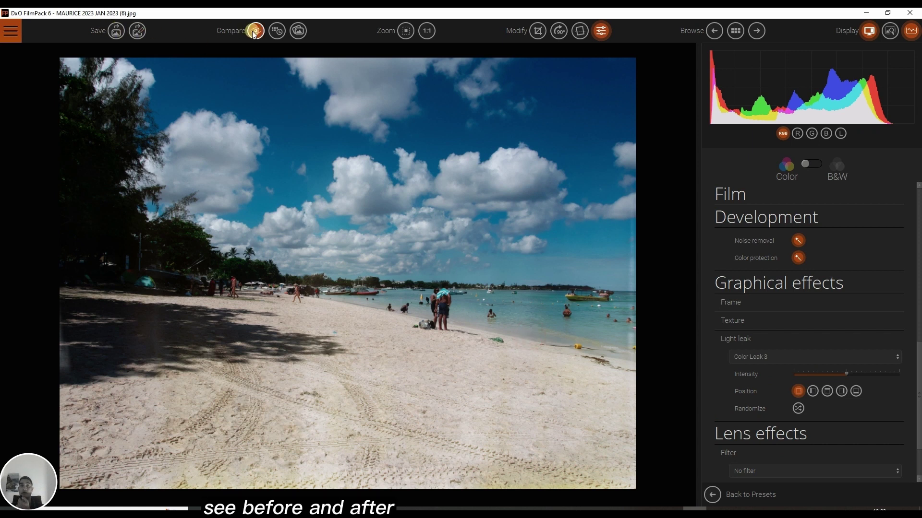
{"action": "left_click", "coordinate": [255, 31]}
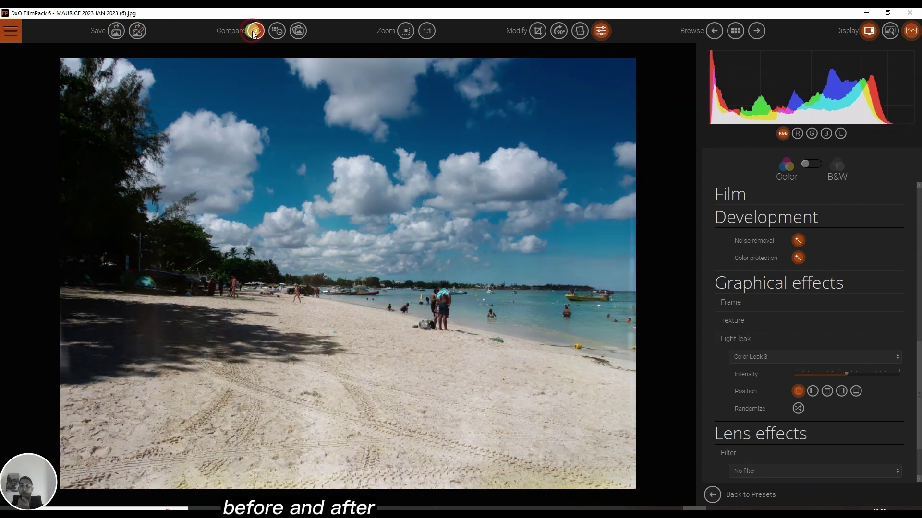
{"action": "left_click", "coordinate": [763, 355]}
{"action": "left_click", "coordinate": [765, 371]}
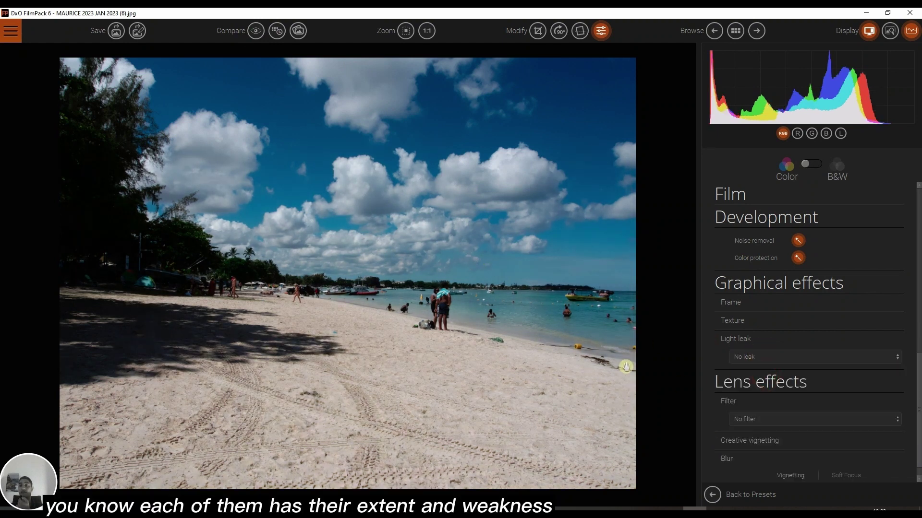
- Try the Paper grain 1 and Paper grain 2 textures on the beach photo
{"action": "left_click", "coordinate": [739, 319]}
{"action": "left_click", "coordinate": [751, 335]}
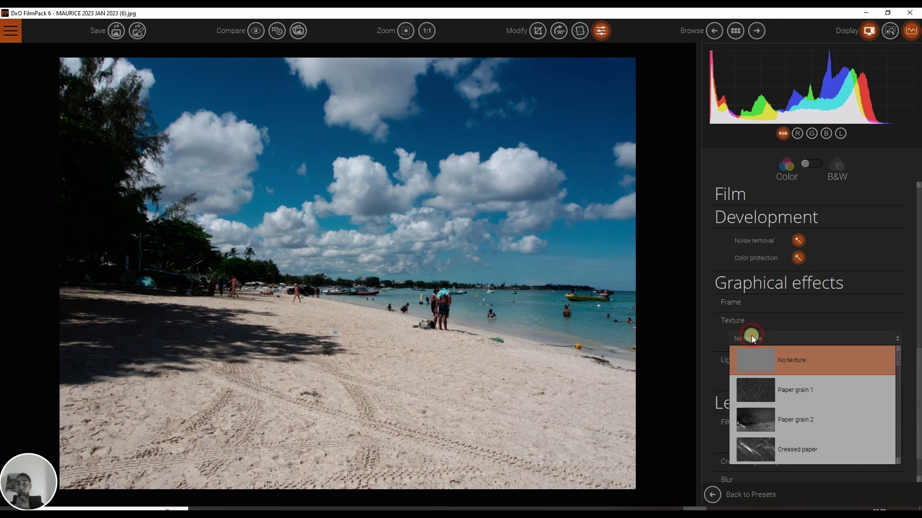
{"action": "left_click", "coordinate": [755, 389]}
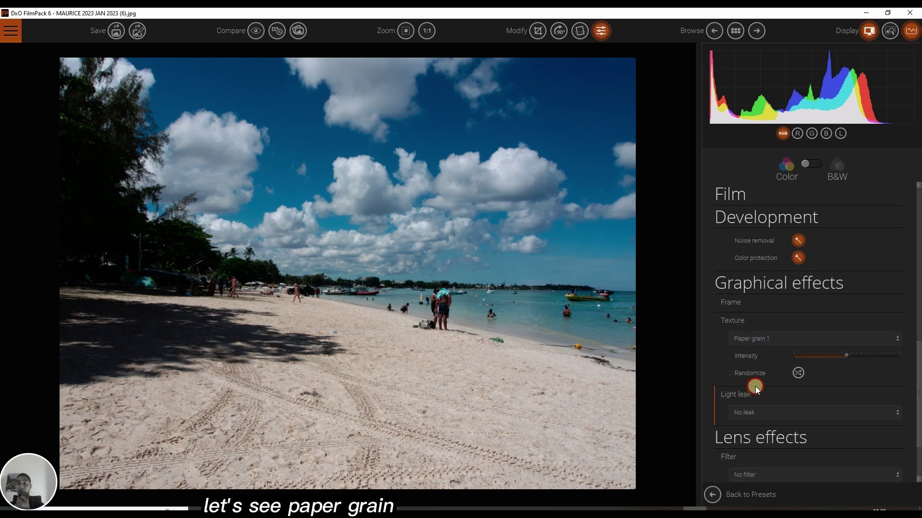
{"action": "left_click", "coordinate": [767, 336]}
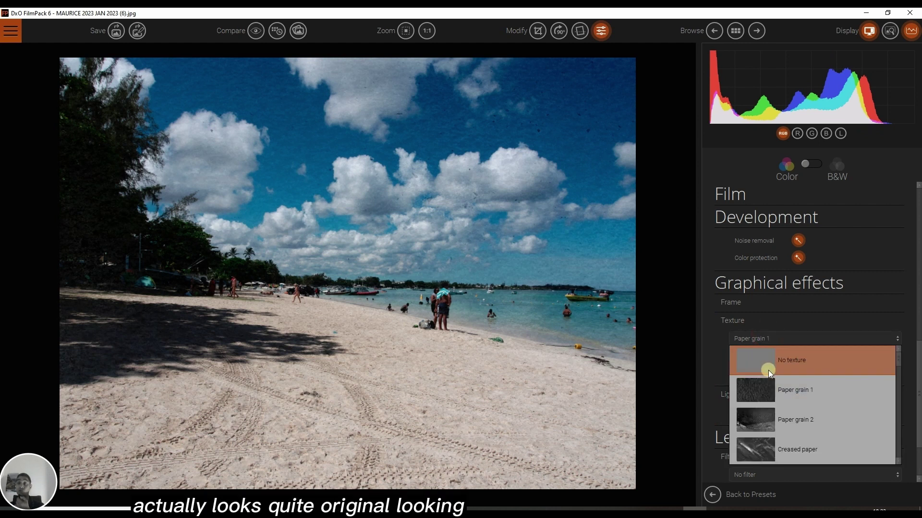
{"action": "left_click", "coordinate": [768, 421]}
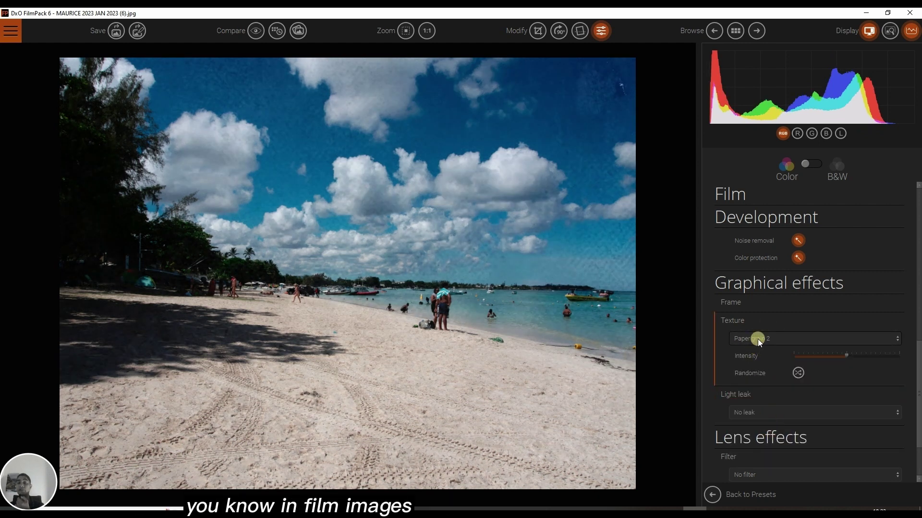
- Try the Creased paper texture on the photo, then set the texture back to No texture
{"action": "left_click", "coordinate": [757, 338]}
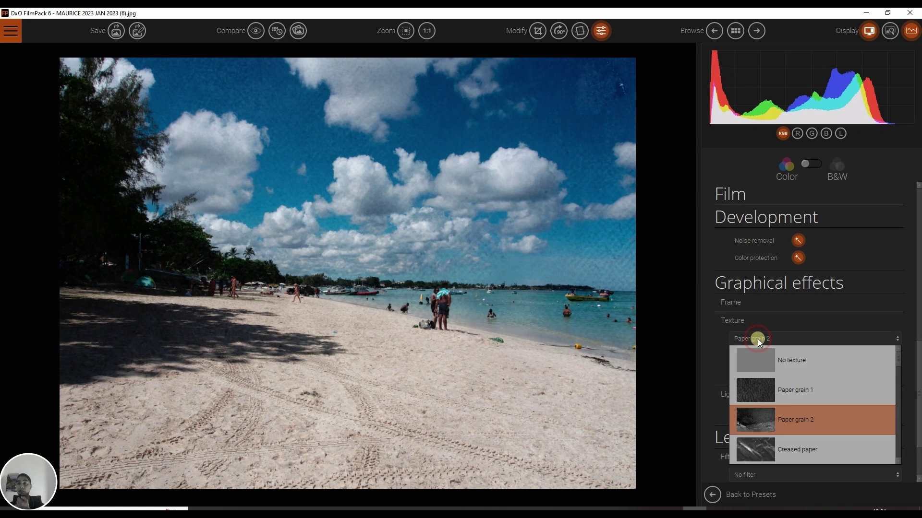
{"action": "left_click", "coordinate": [753, 451]}
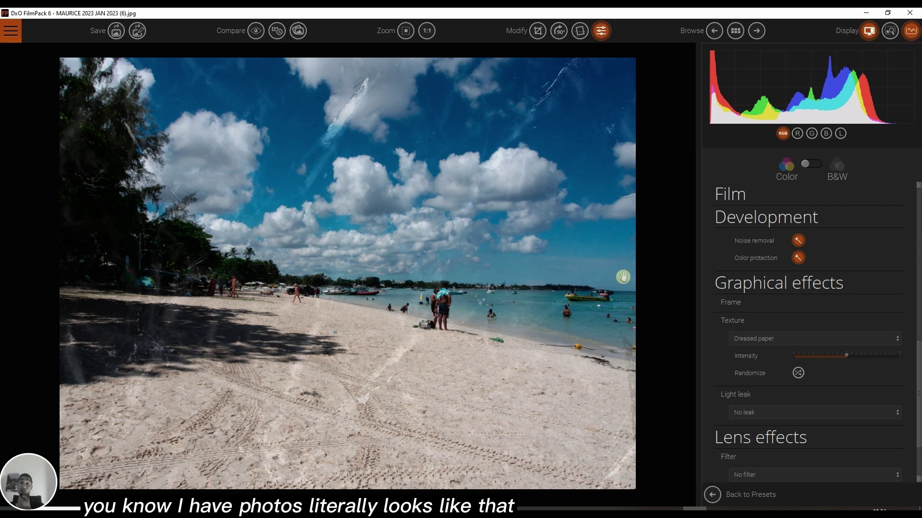
{"action": "left_click", "coordinate": [786, 339]}
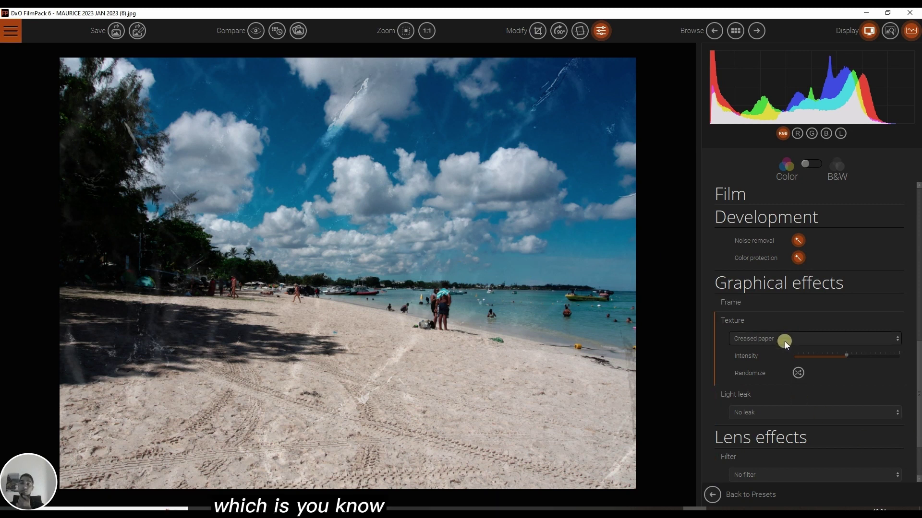
{"action": "left_click", "coordinate": [785, 365]}
- Examine the Frame section and the Film and Development controls, including tone curve, grain, and light and color
{"action": "left_click", "coordinate": [767, 306]}
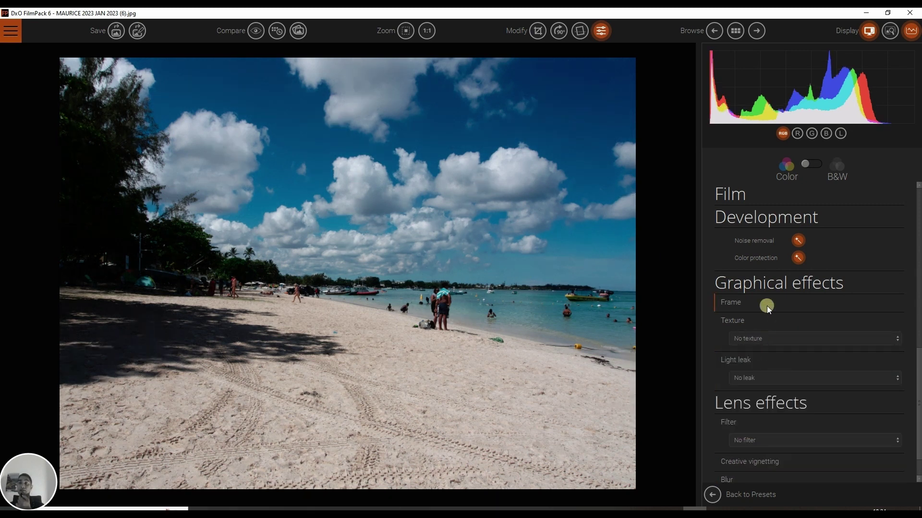
{"action": "left_click", "coordinate": [767, 306]}
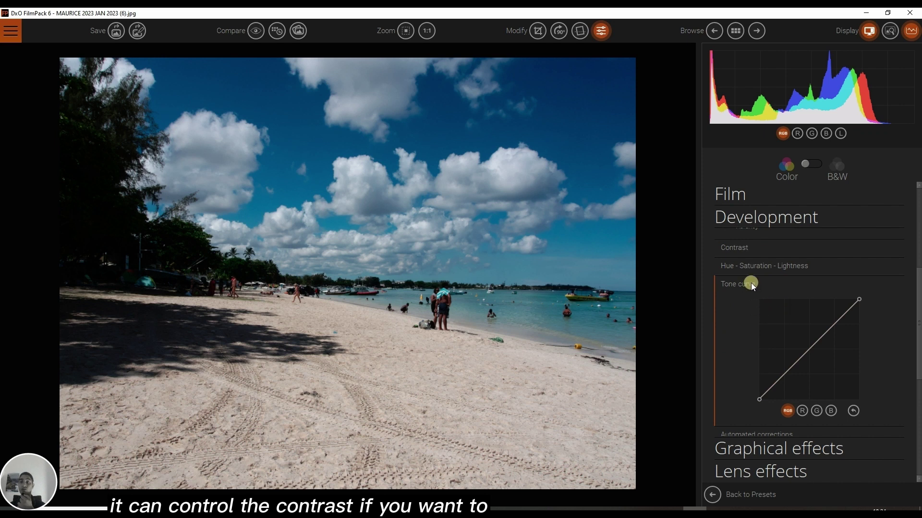
{"action": "scroll", "coordinate": [779, 266], "scroll_direction": "up", "scroll_amount": 3}
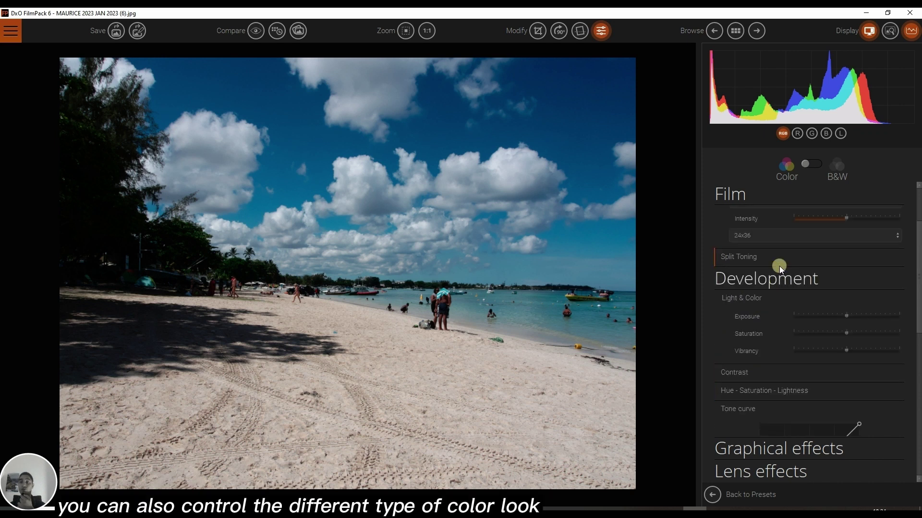
{"action": "scroll", "coordinate": [779, 266], "scroll_direction": "up", "scroll_amount": 2}
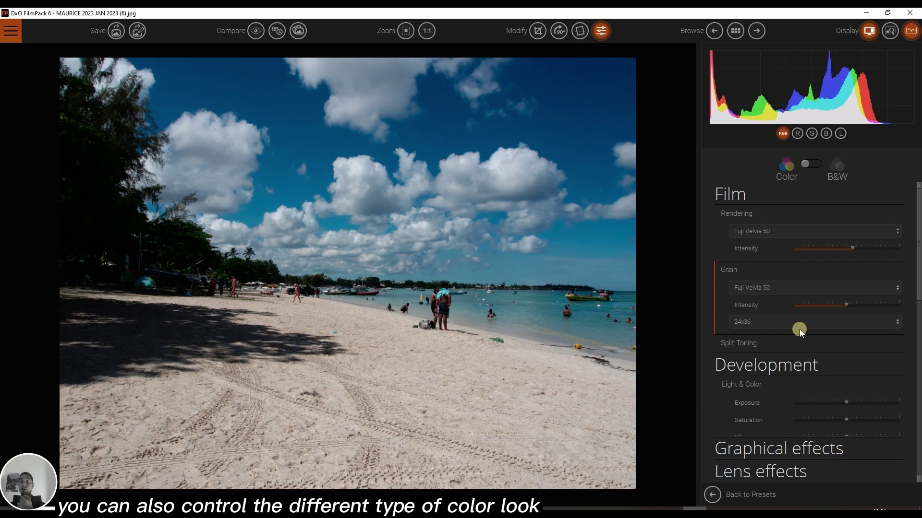
{"action": "scroll", "coordinate": [799, 329], "scroll_direction": "down", "scroll_amount": 3}
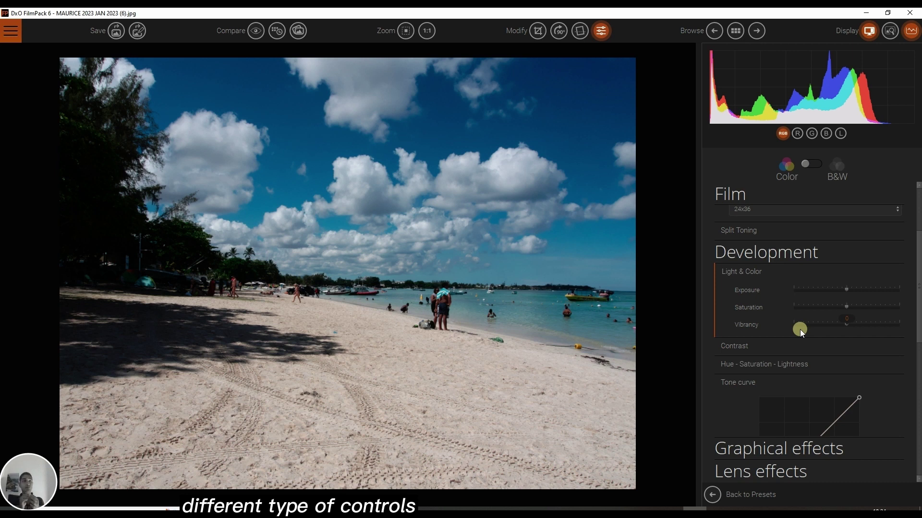
- Switch back to Dehancer Photo
{"action": "key", "text": "alt+Tab"}
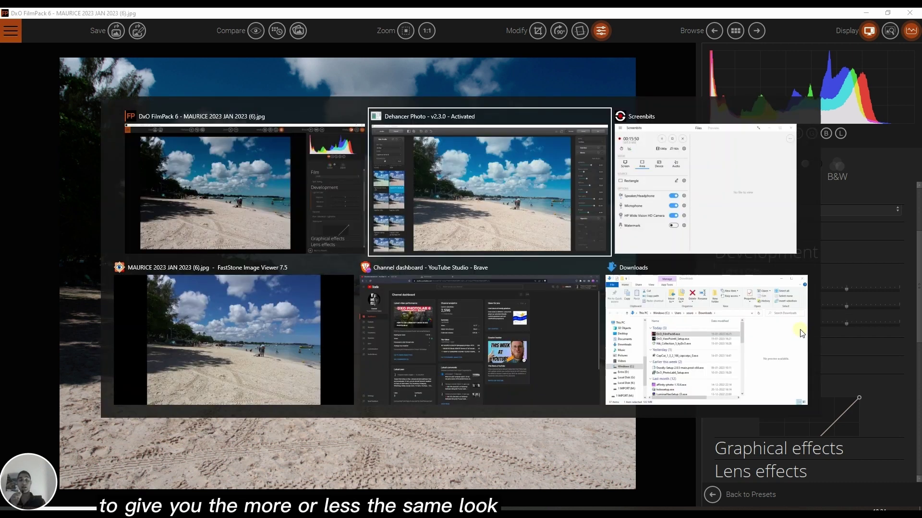